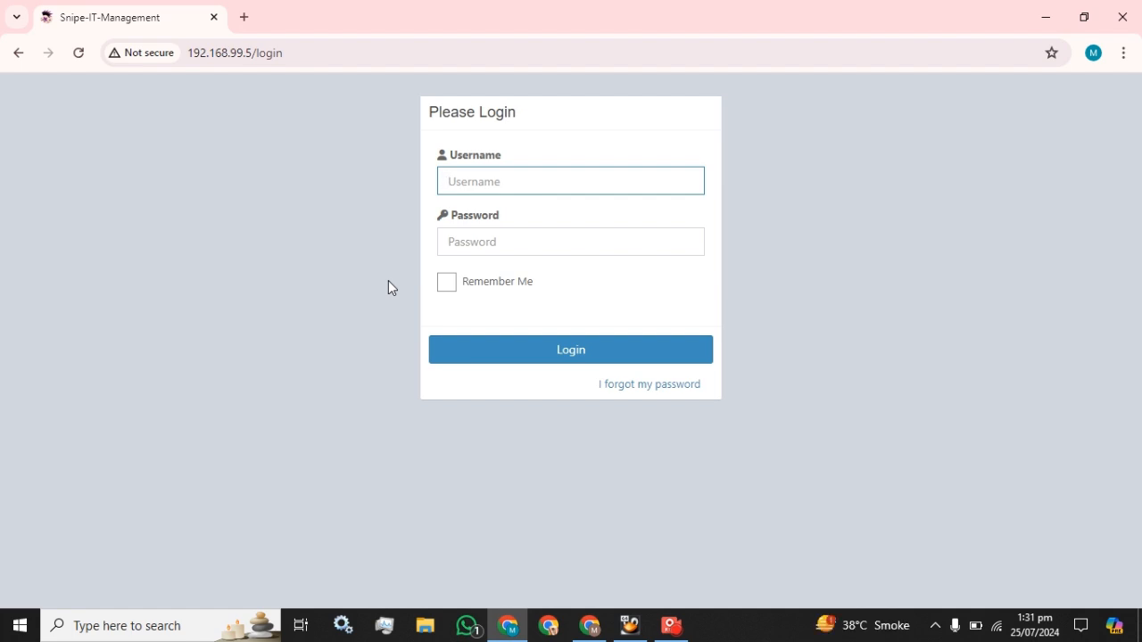
Step: Log in with the account username and password, and dismiss the browser's password warning
text(yasir)
key(Tab)
text(*********)
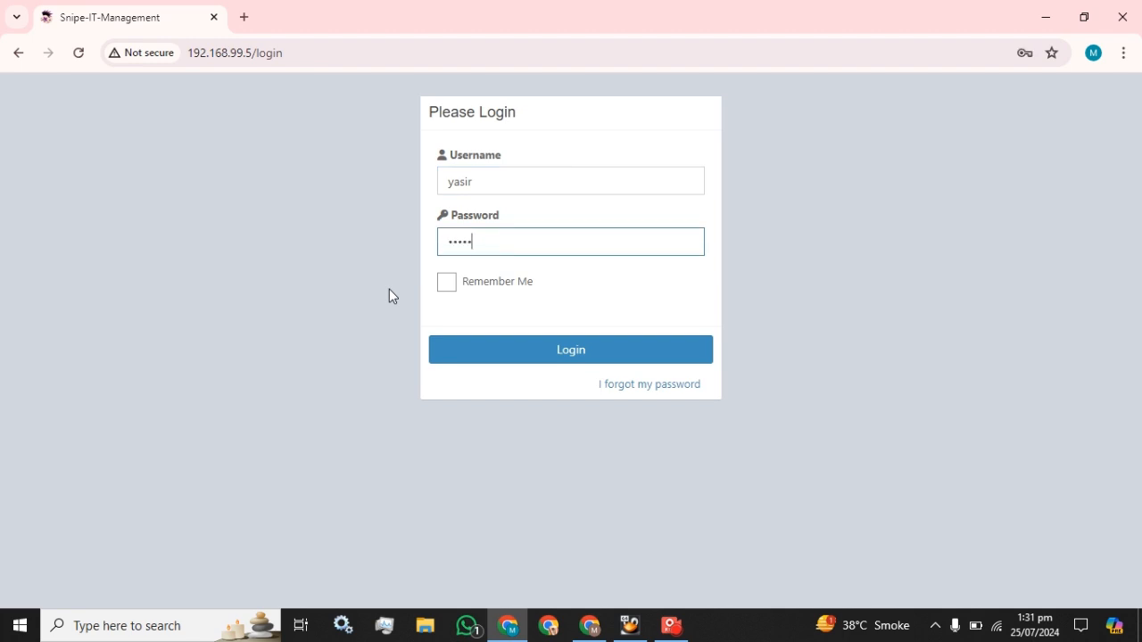
text(**)
key(Return)
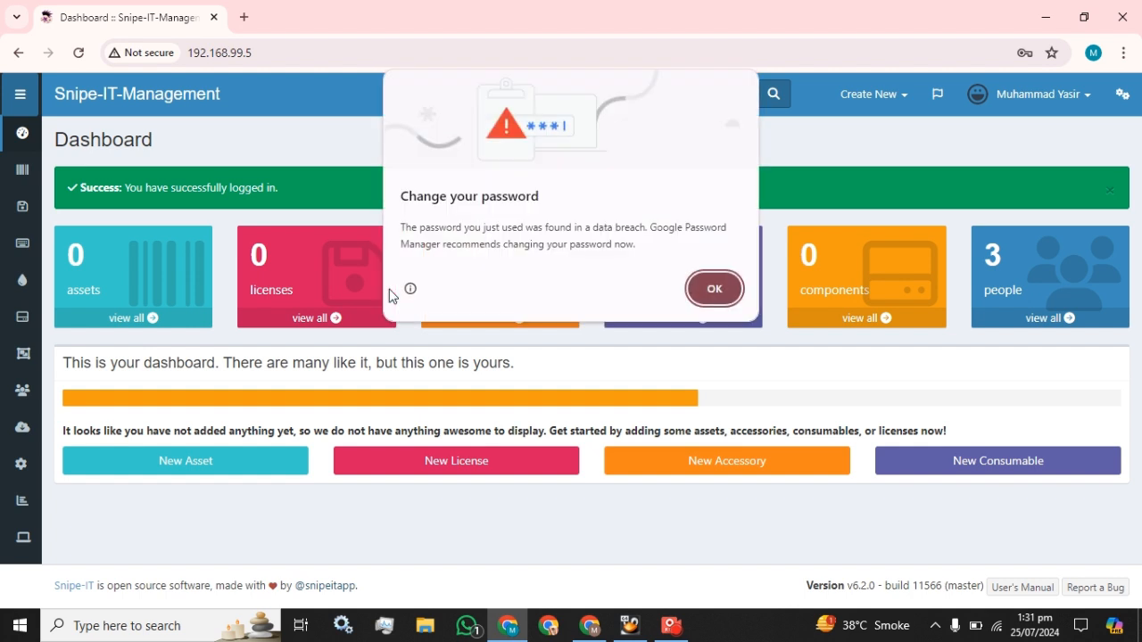
click(731, 287)
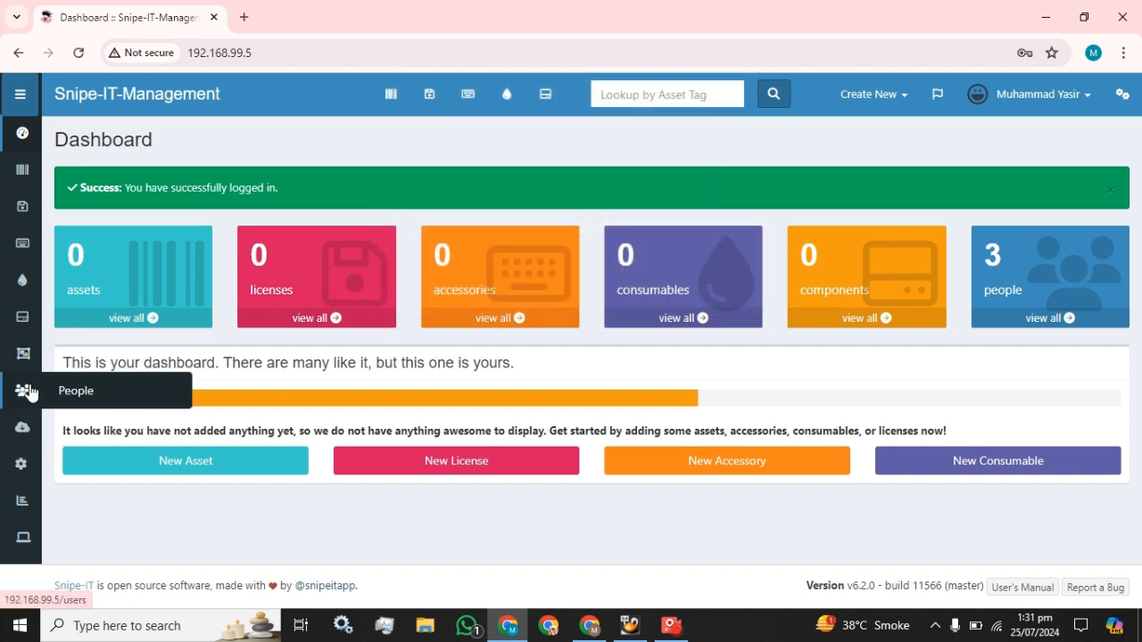
Step: Start a new user with first name "read", last name "user" and username "user_read"
click(95, 401)
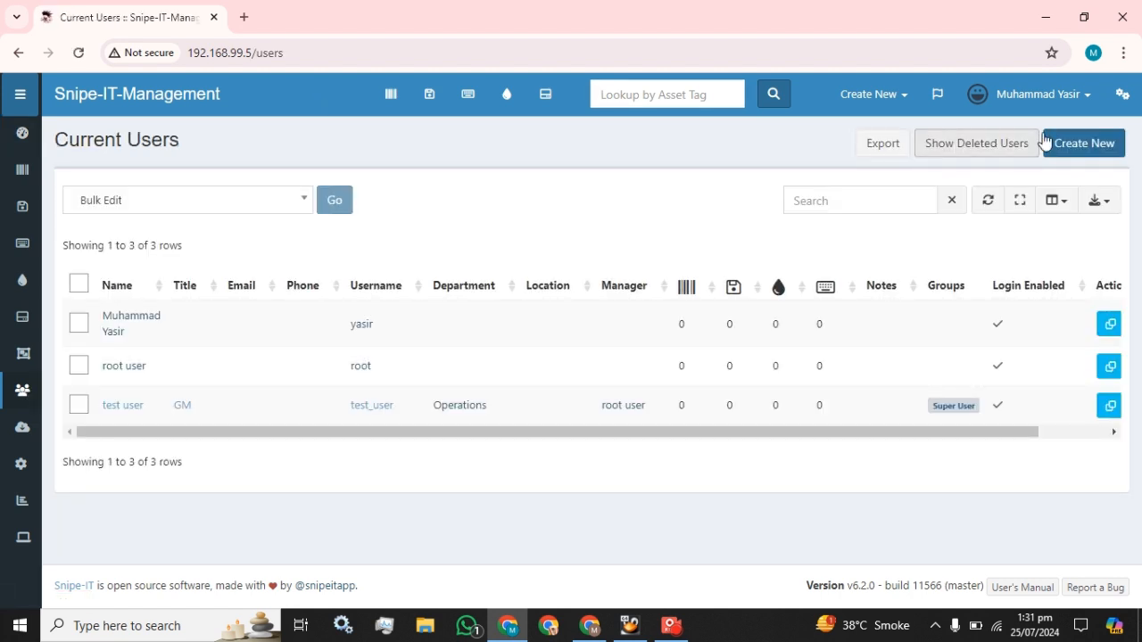
click(1090, 154)
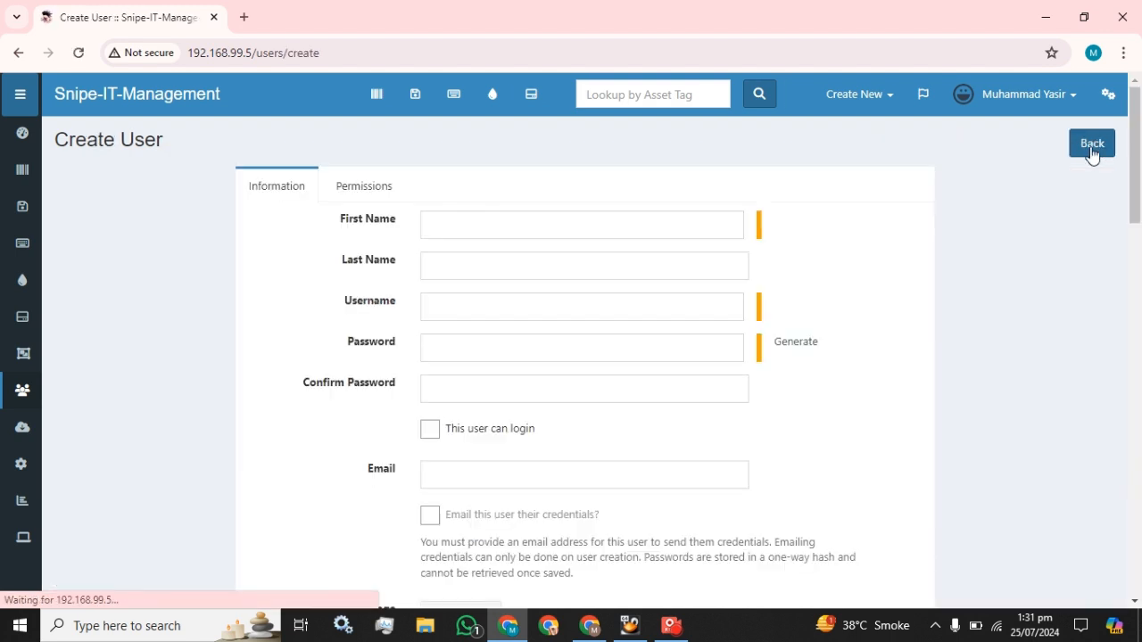
click(509, 225)
text(read)
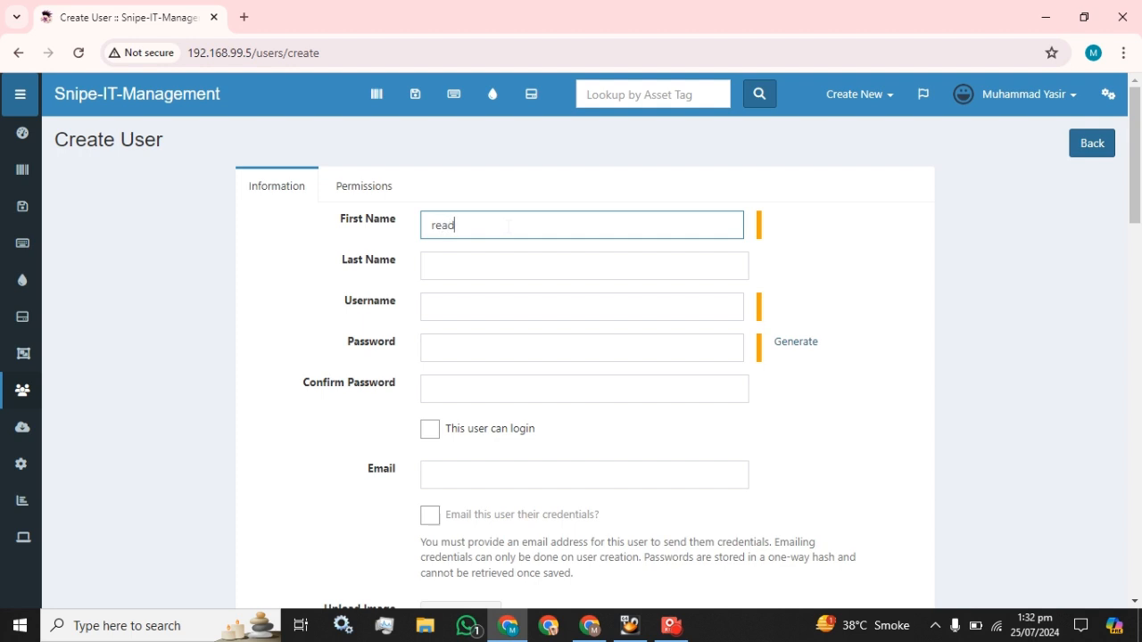
key(Tab)
text(user)
key(Tab)
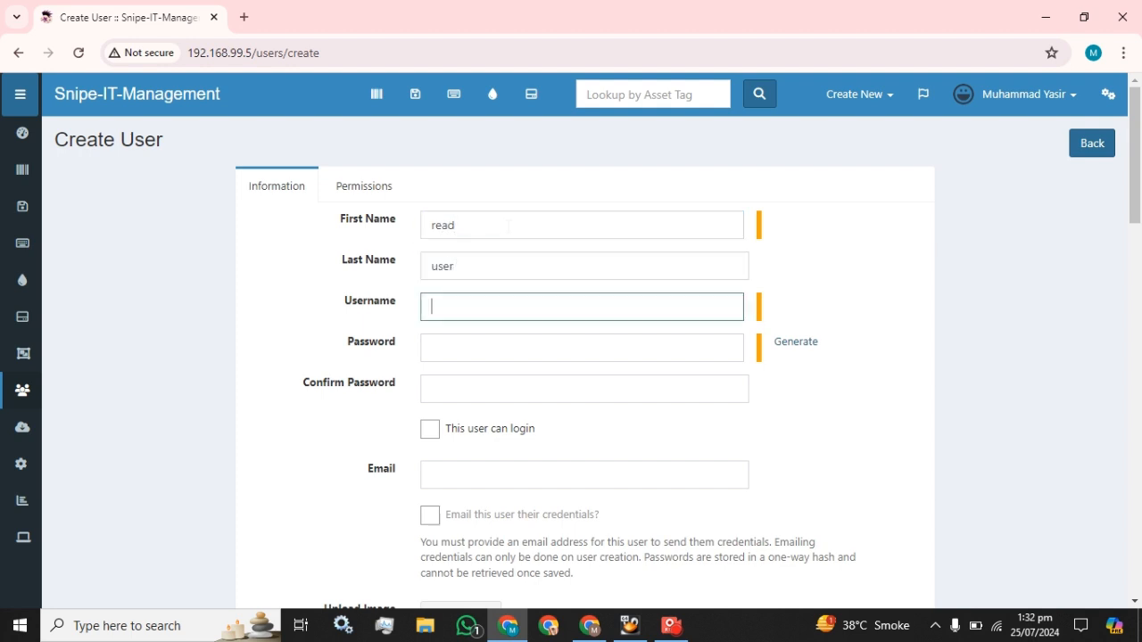
text(user_read)
Step: Enter and confirm the new user's password, and allow this user to log in
key(Tab)
text(••••••••••)
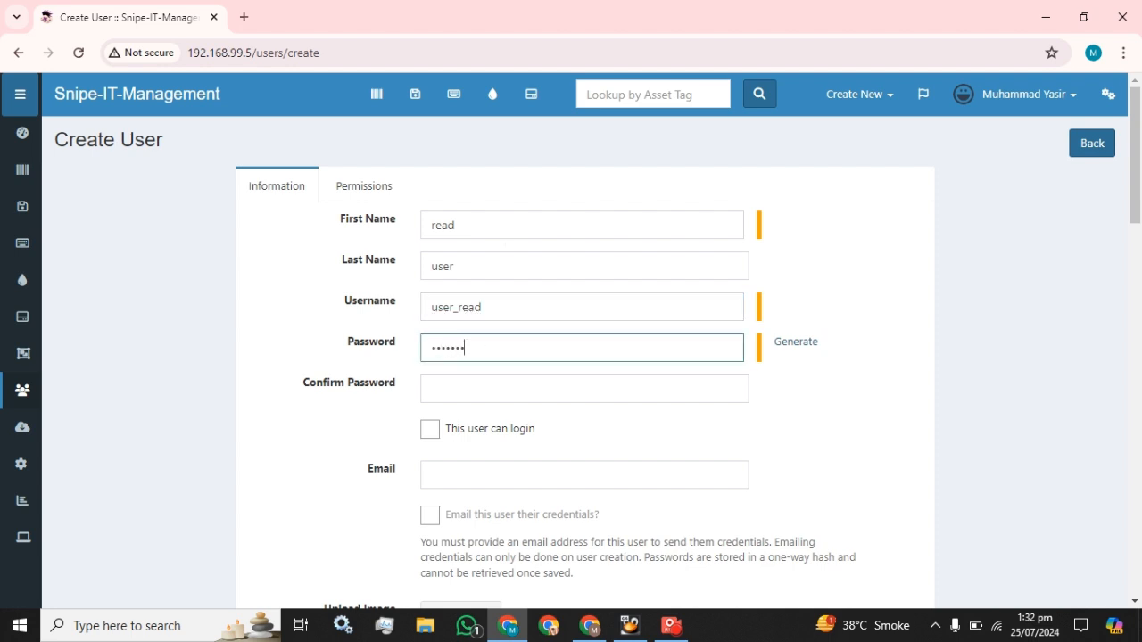
key(Tab)
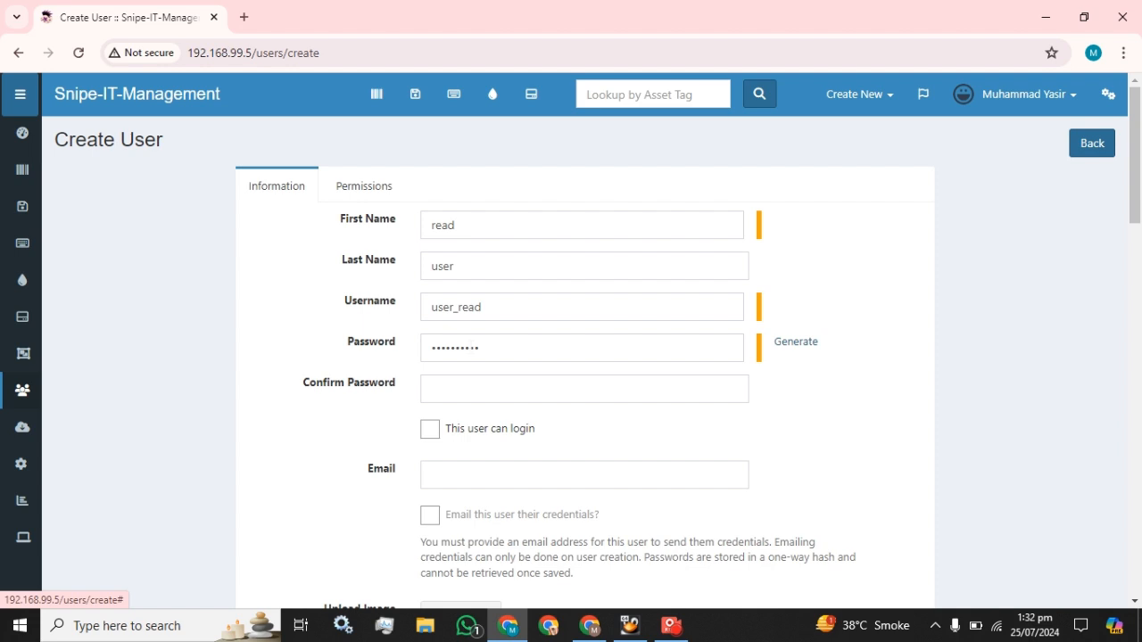
key(Tab)
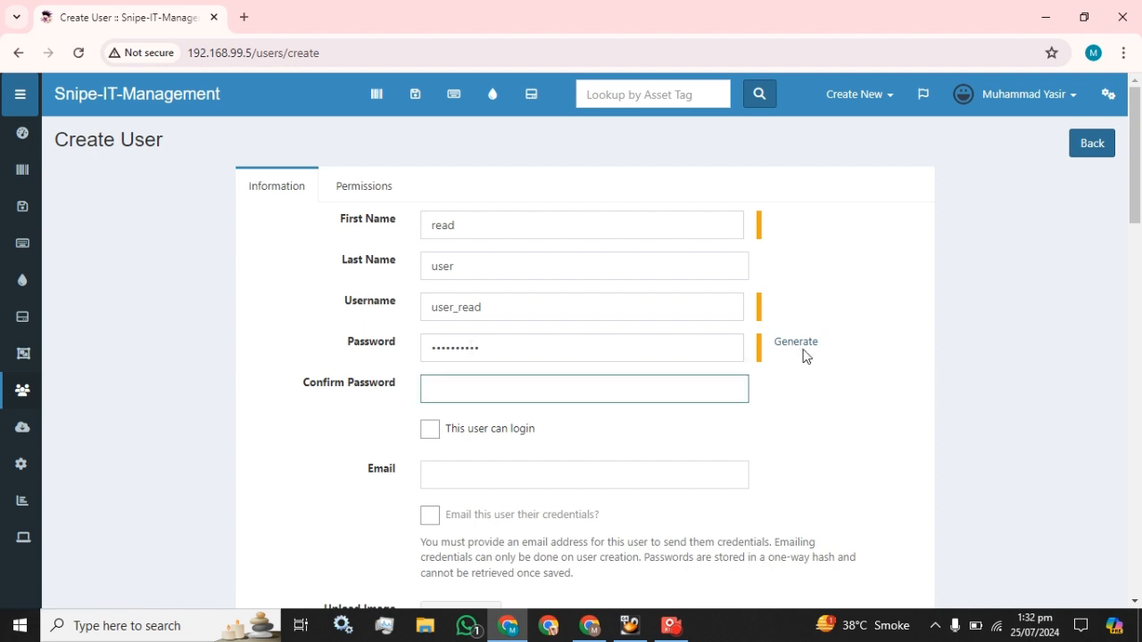
text(••••••••••)
scroll(553, 438, down, 1)
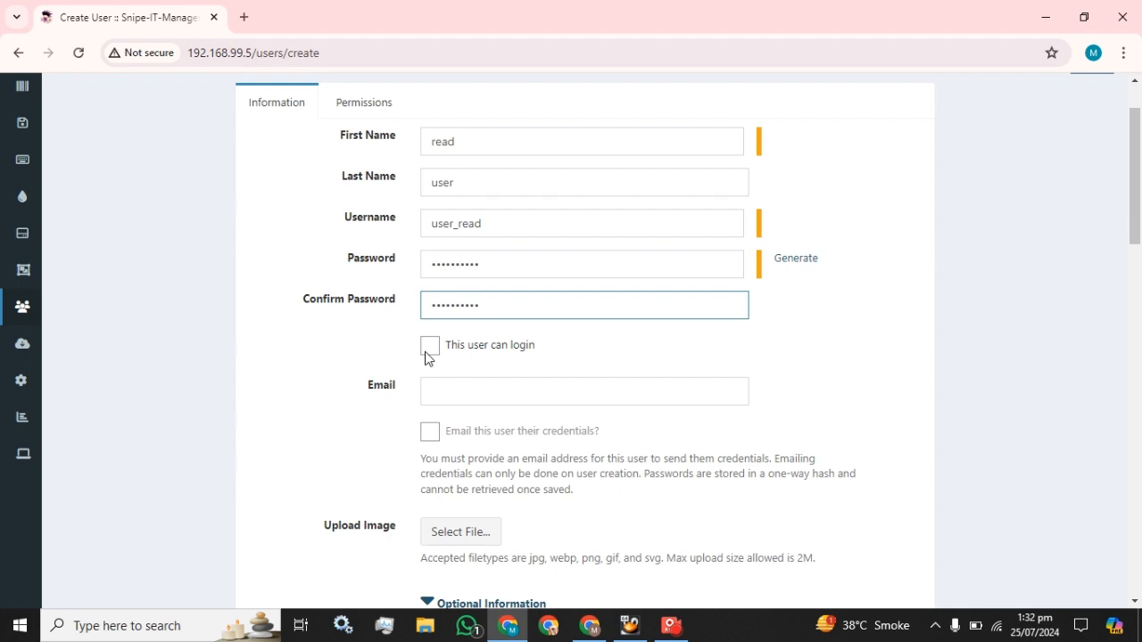
click(428, 349)
Step: Set the new user's language to English, UK in the optional information, leaving the company unselected
scroll(703, 377, down, 3)
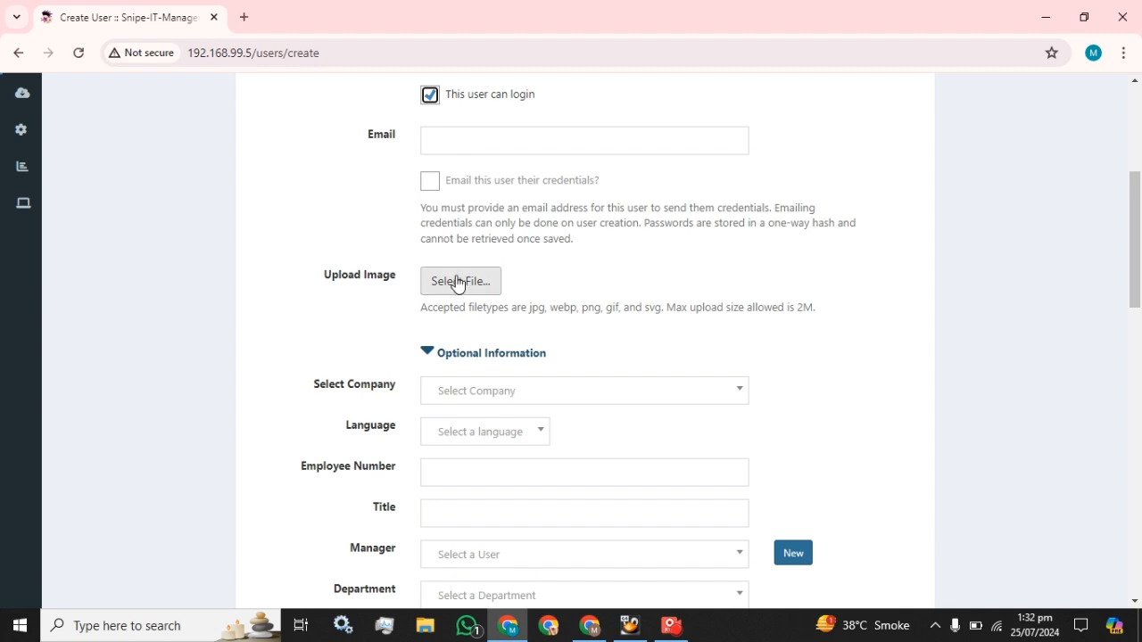
scroll(456, 284, down, 2)
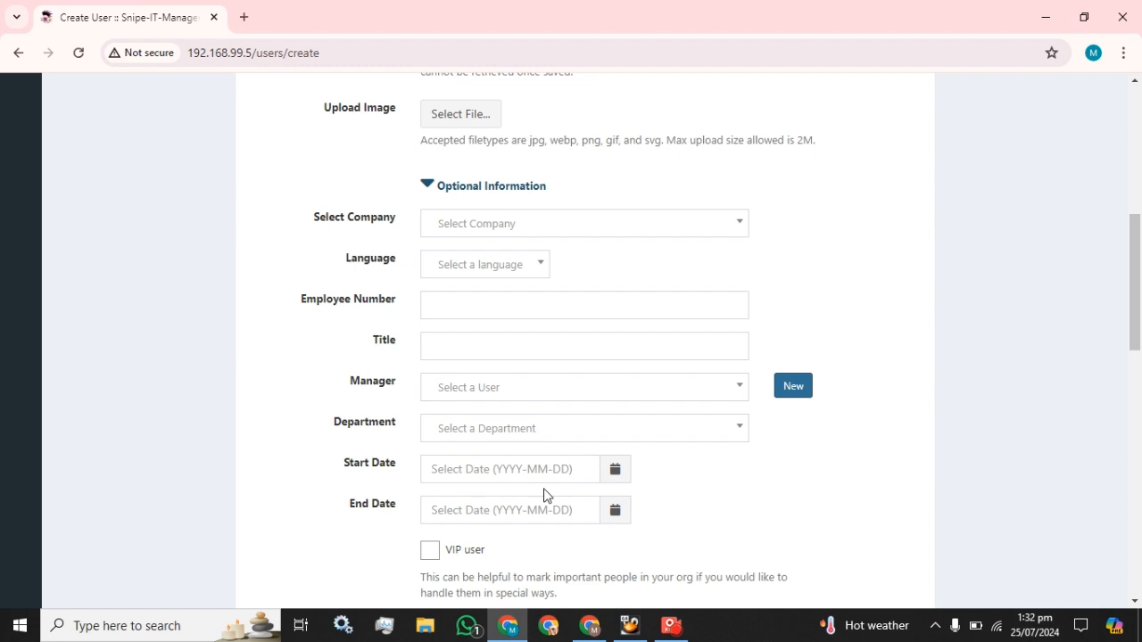
click(454, 231)
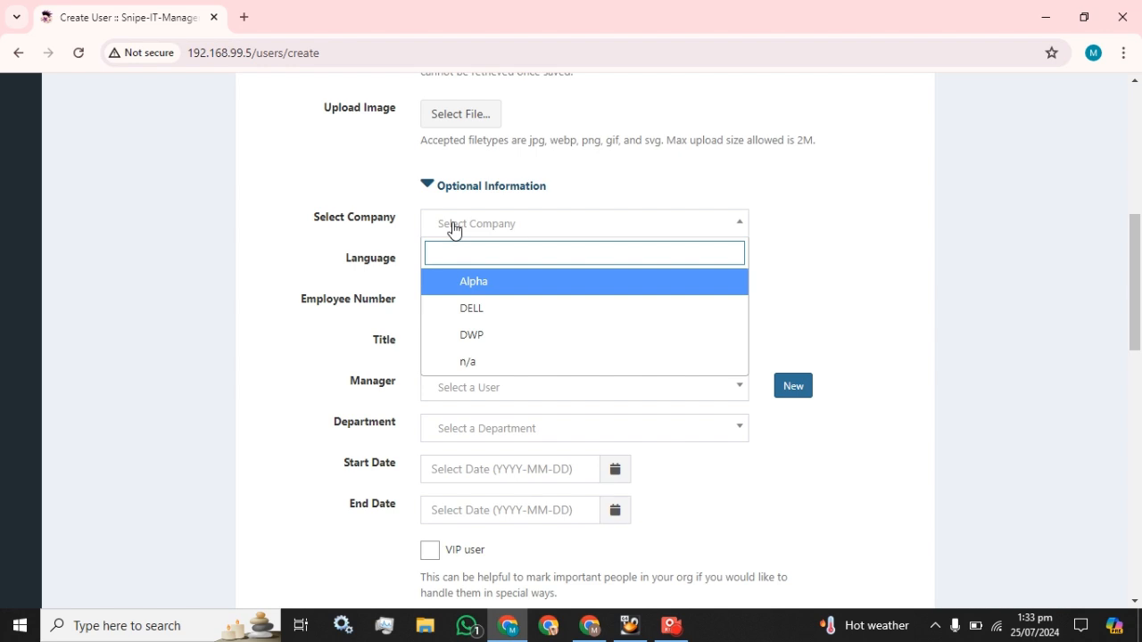
click(454, 230)
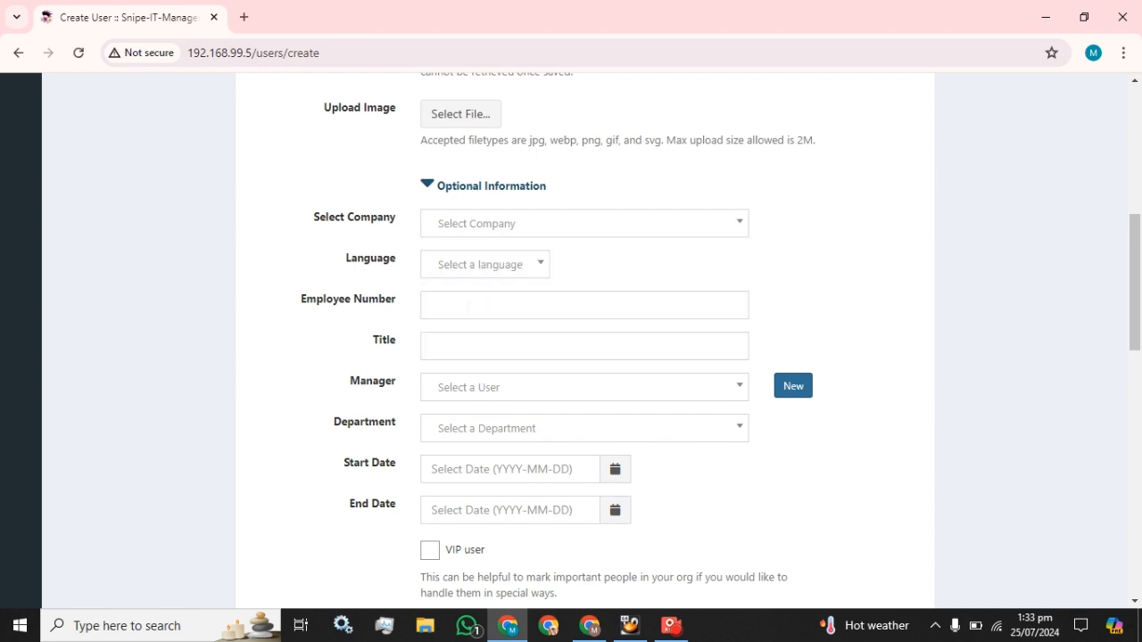
click(467, 263)
click(469, 329)
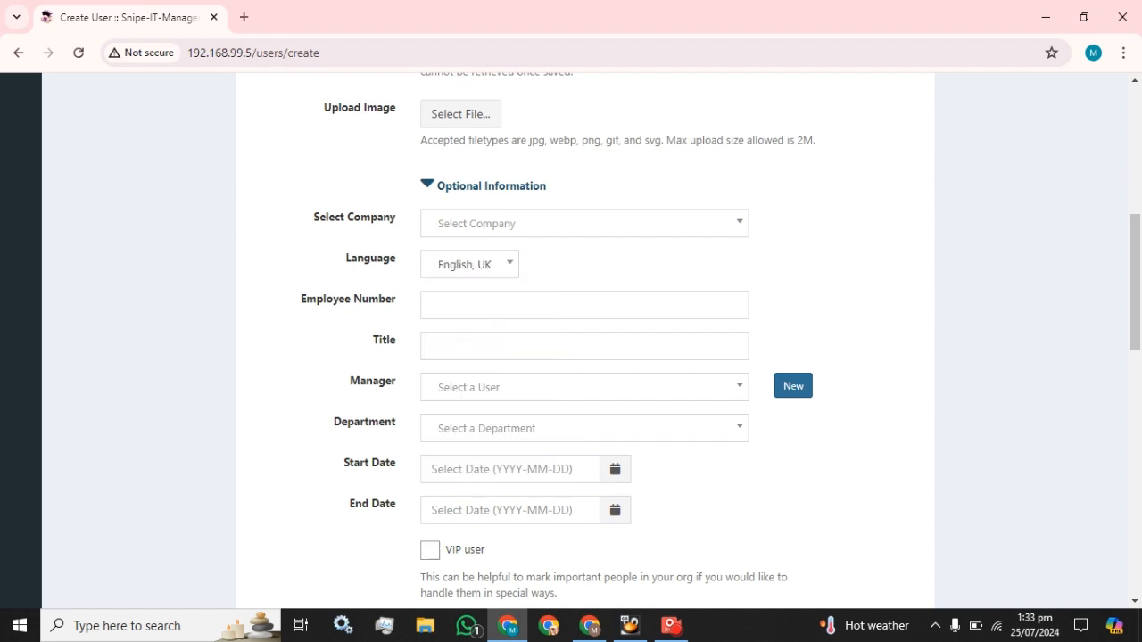
Step: Review the remaining optional fields of the new user, from employee number and manager through contact details to groups
click(456, 302)
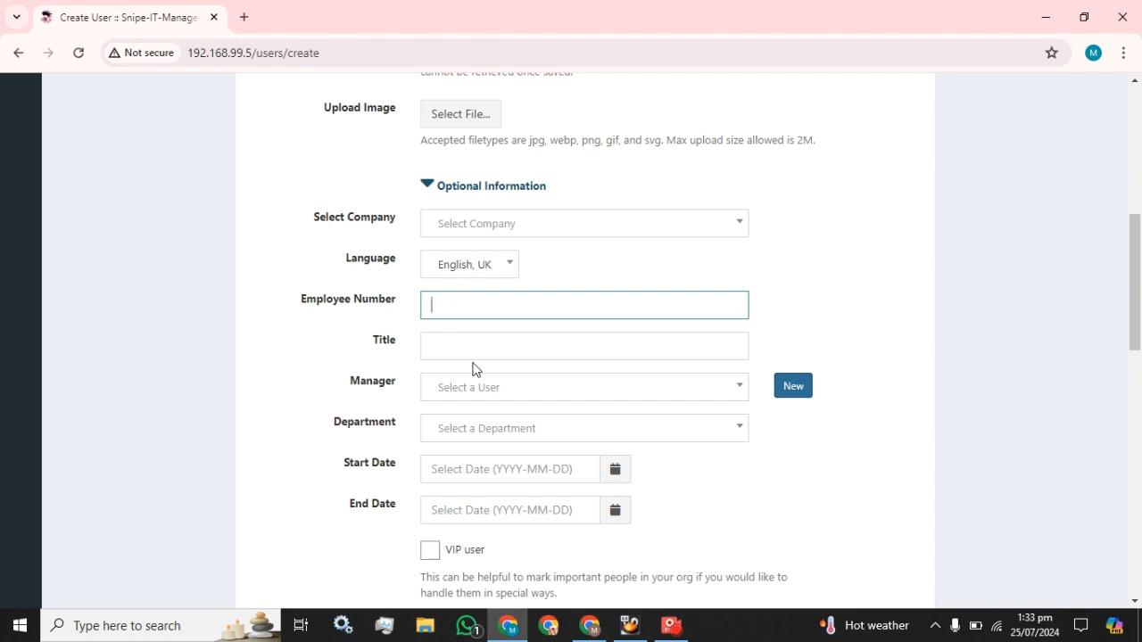
key(Tab)
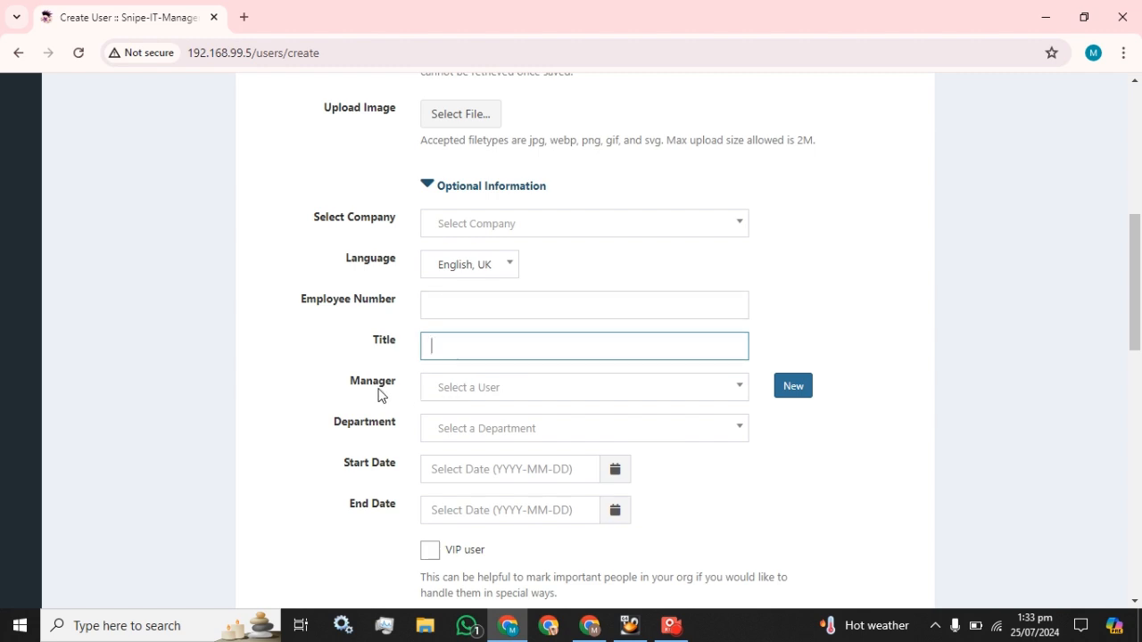
click(483, 400)
click(300, 360)
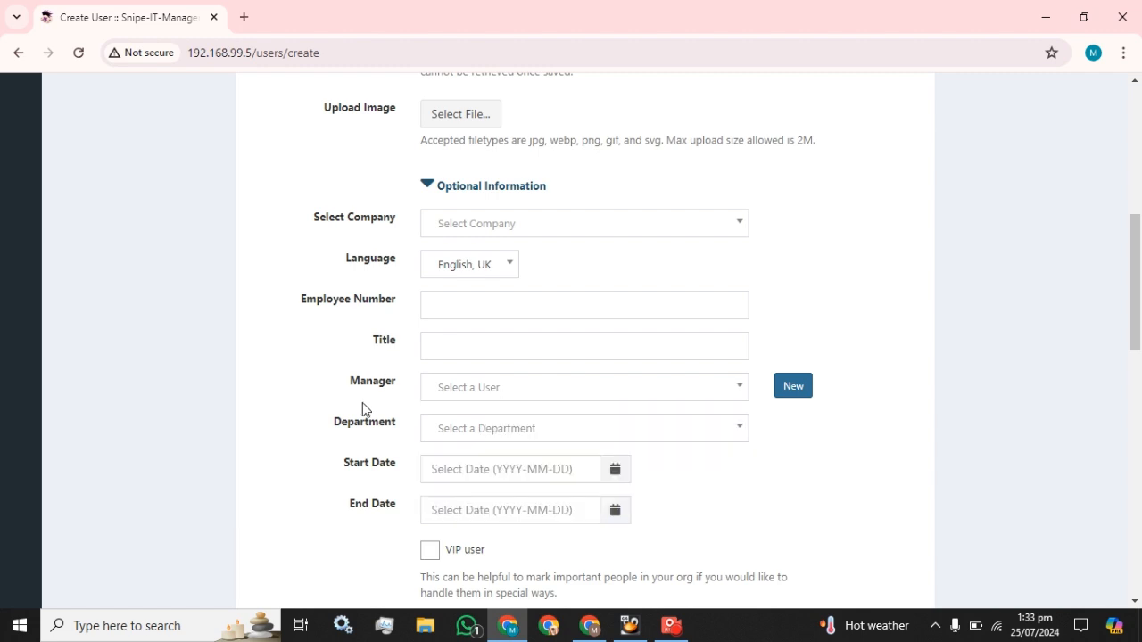
scroll(453, 425, down, 4)
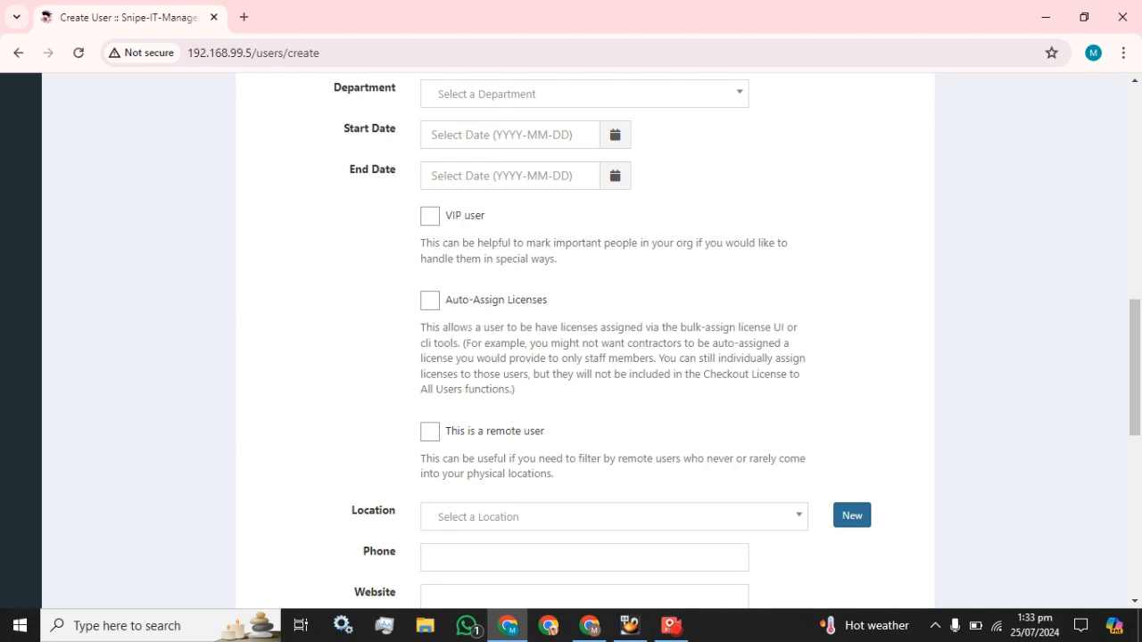
scroll(571, 339, down, 1)
scroll(413, 151, down, 4)
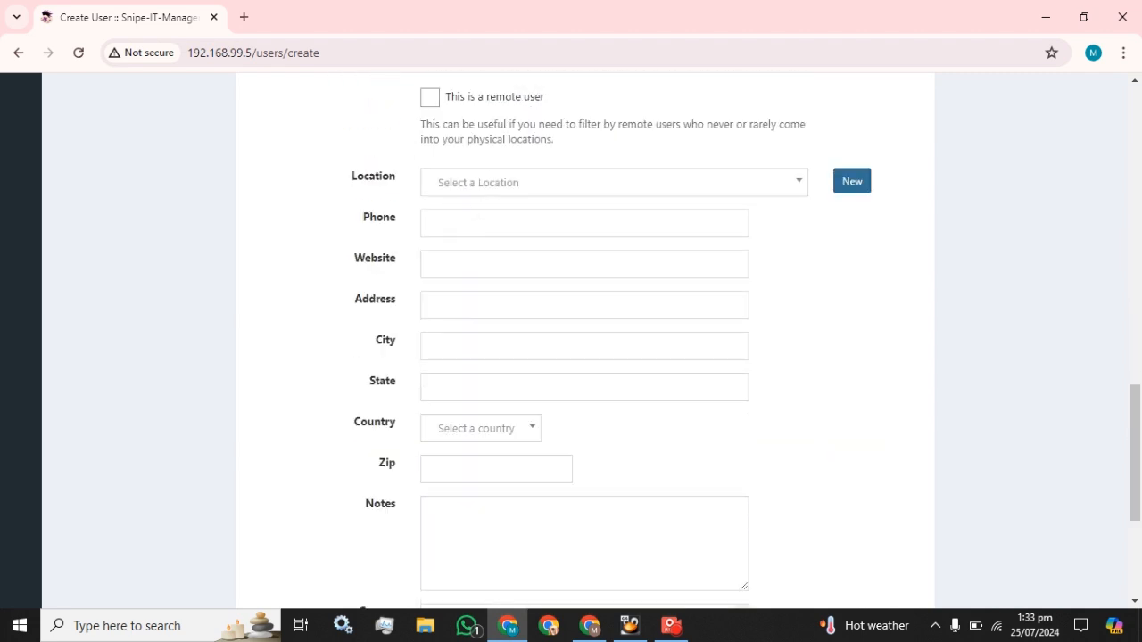
click(477, 223)
key(Tab)
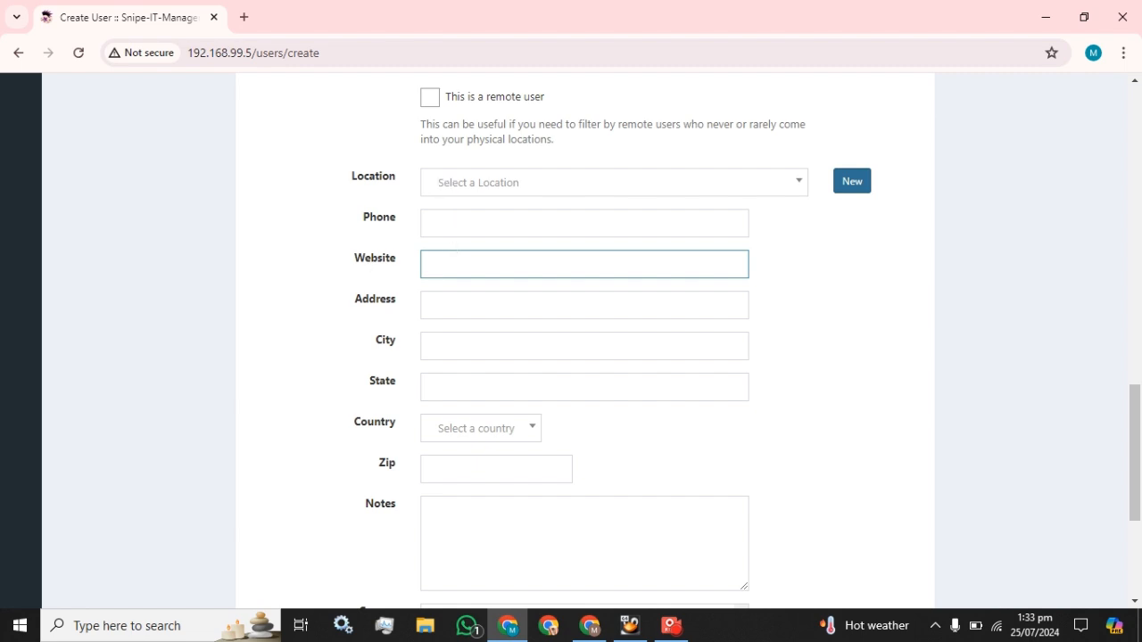
scroll(479, 291, down, 3)
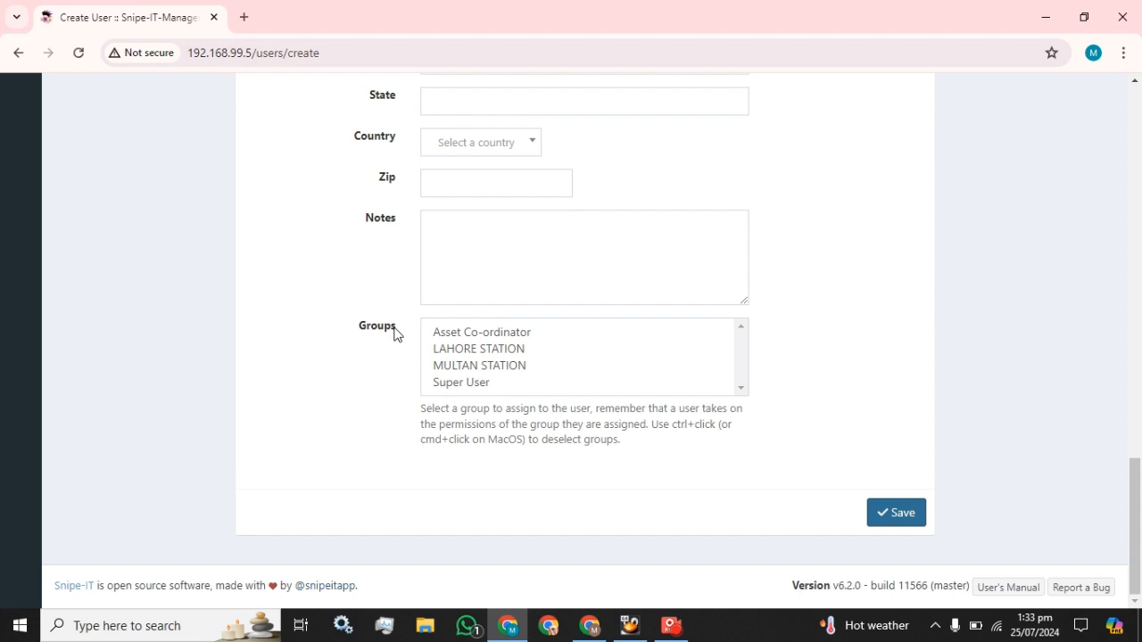
Step: Save the new user without assigning a group and check its entry in the list of current users
click(899, 516)
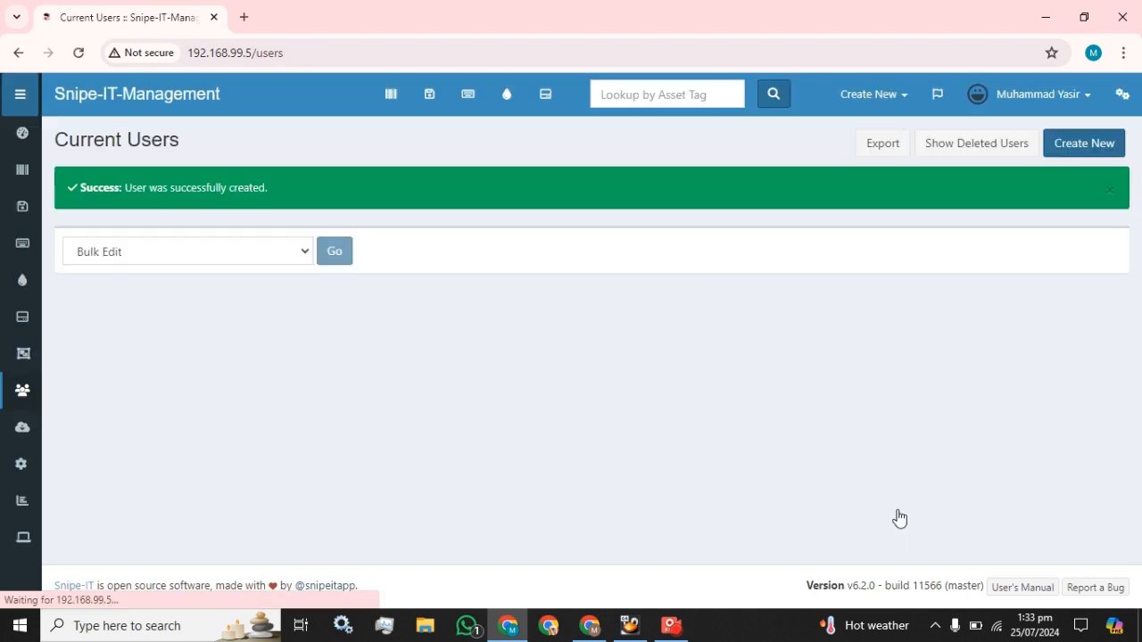
scroll(151, 357, down, 1)
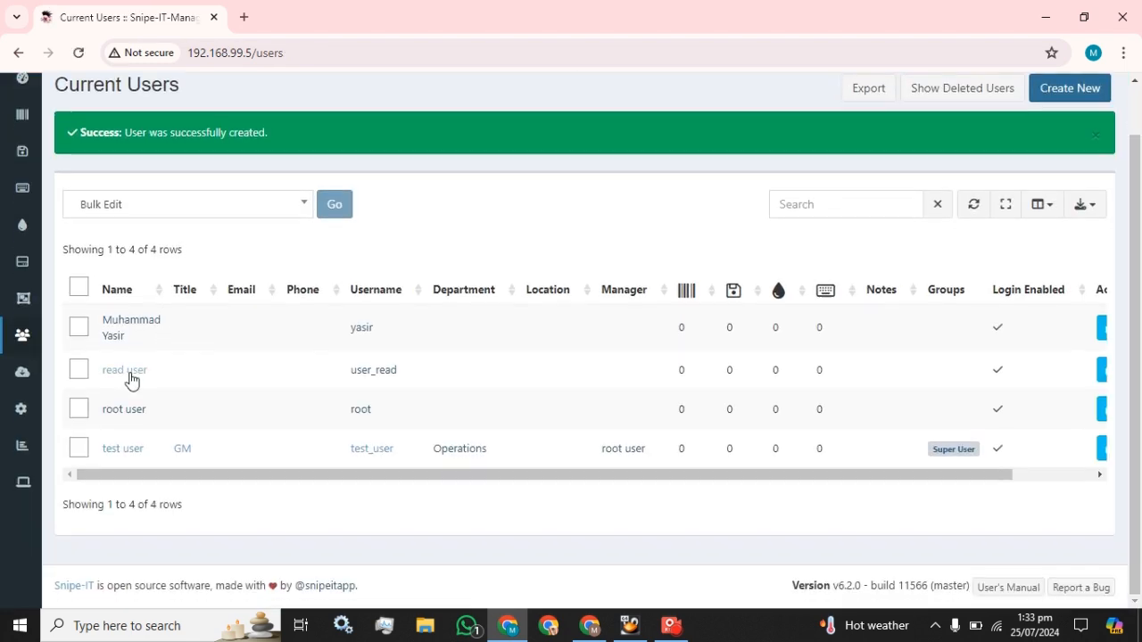
scroll(428, 372, up, 1)
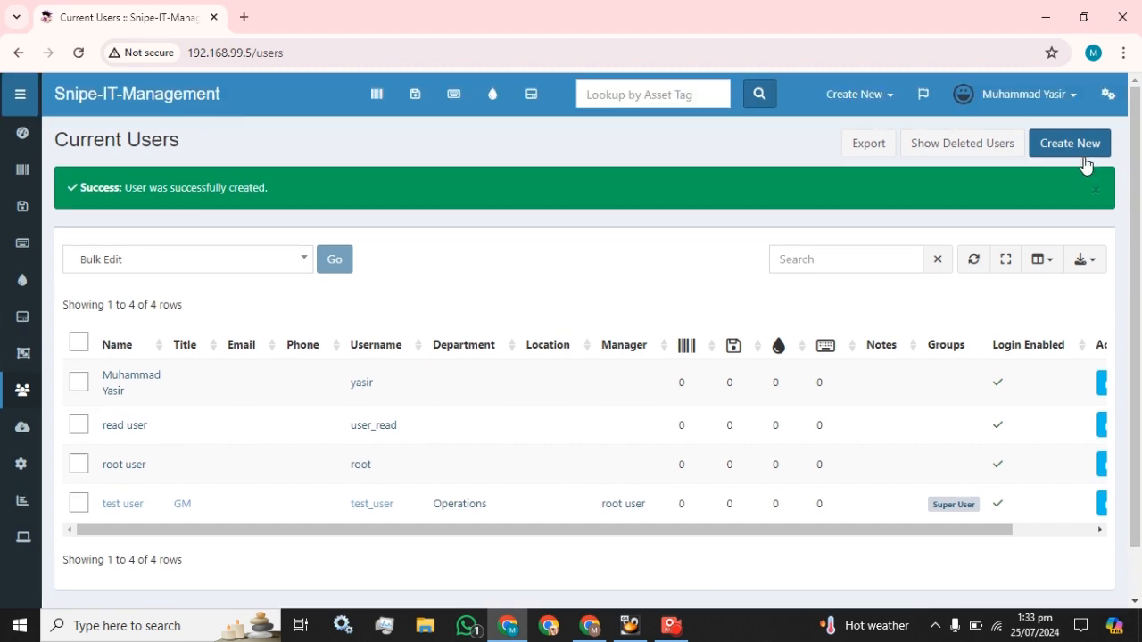
Step: Start a new permission group in the admin settings and name it "Read_only_group"
click(1113, 98)
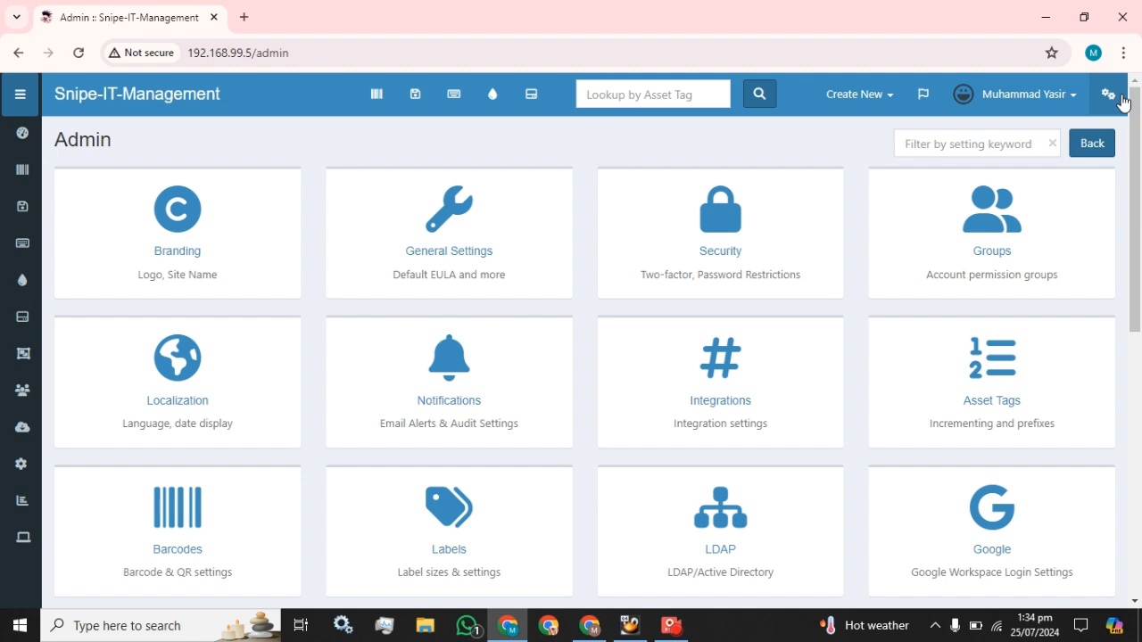
click(997, 254)
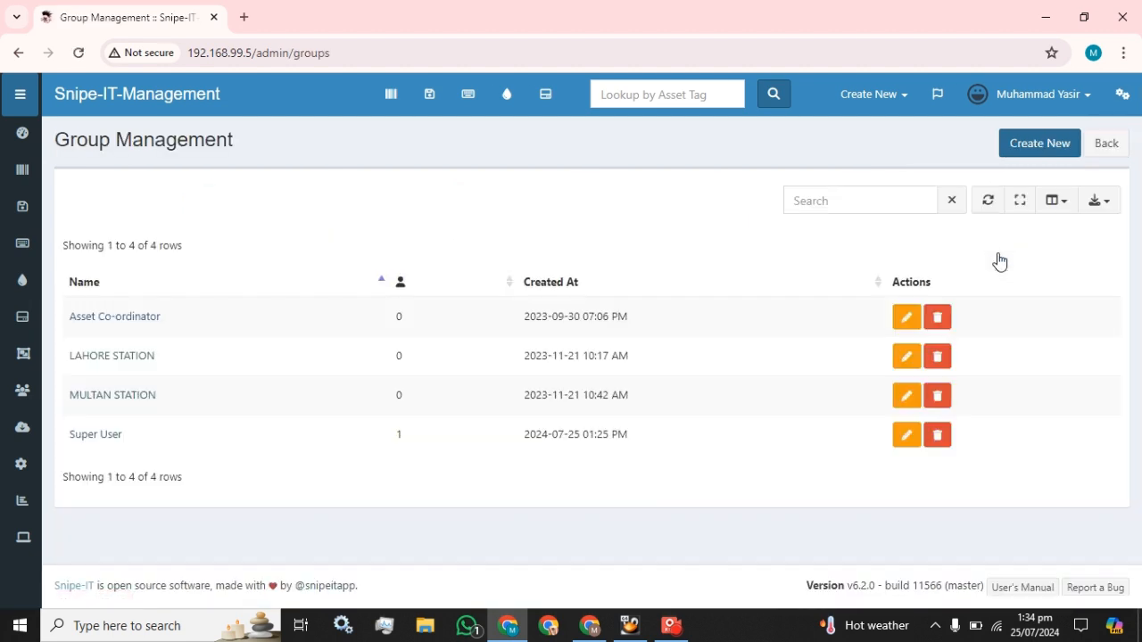
click(1034, 148)
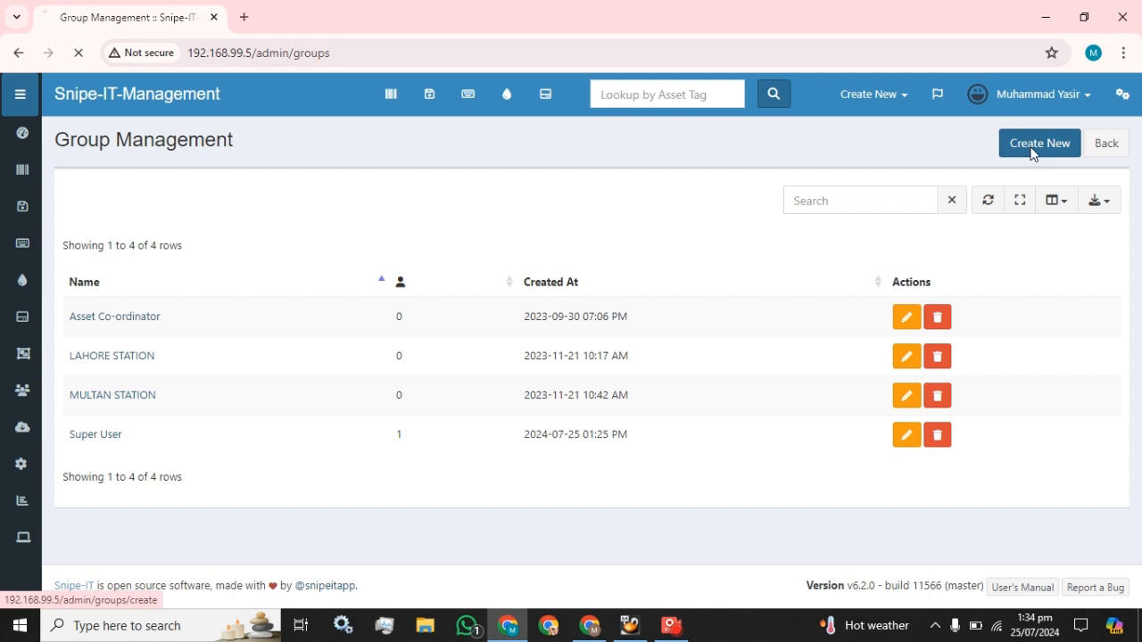
click(1103, 152)
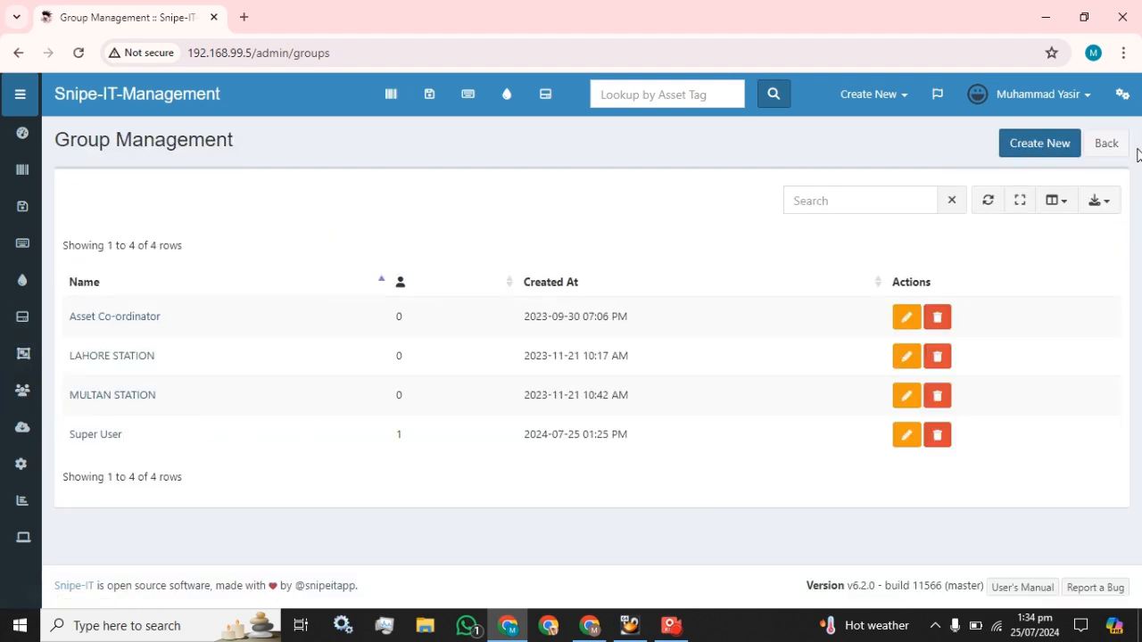
click(1051, 144)
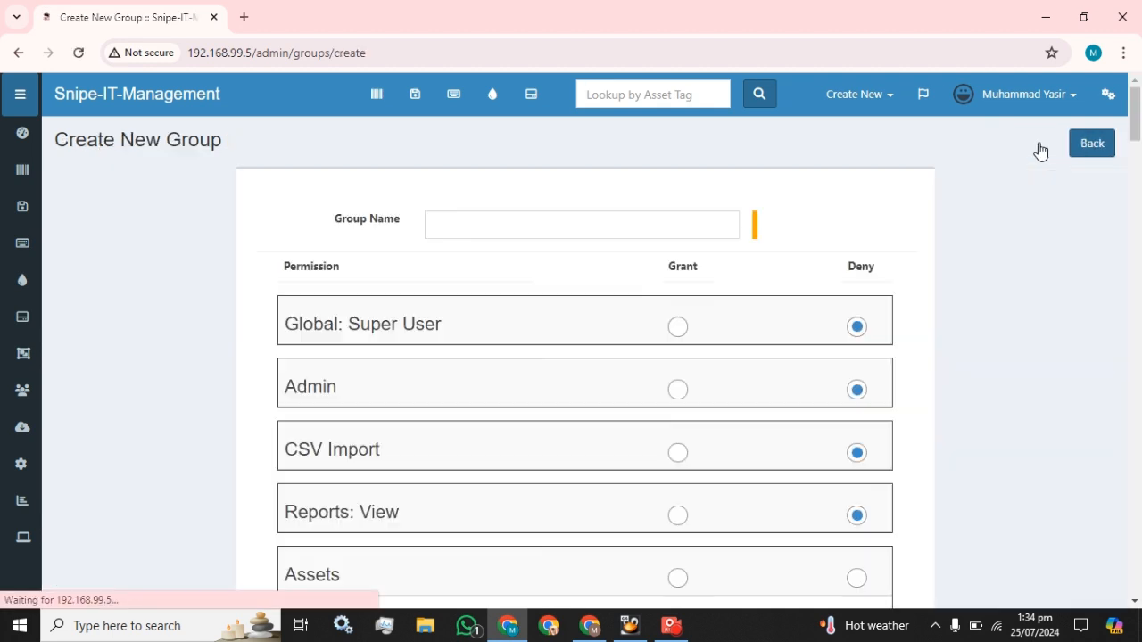
click(538, 226)
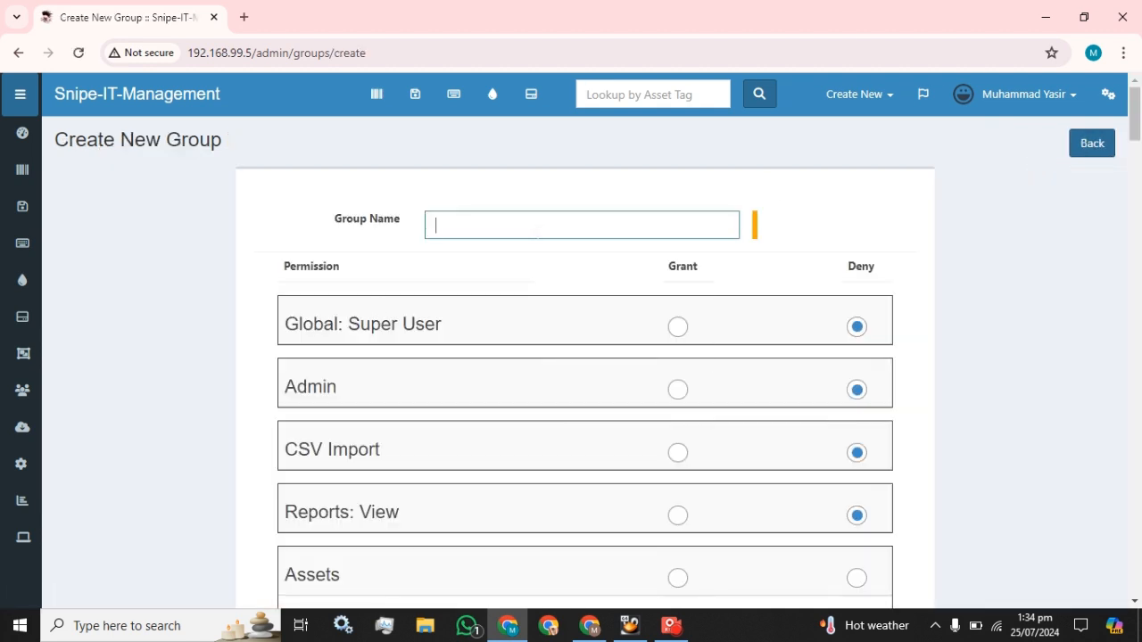
text(Read_only_group)
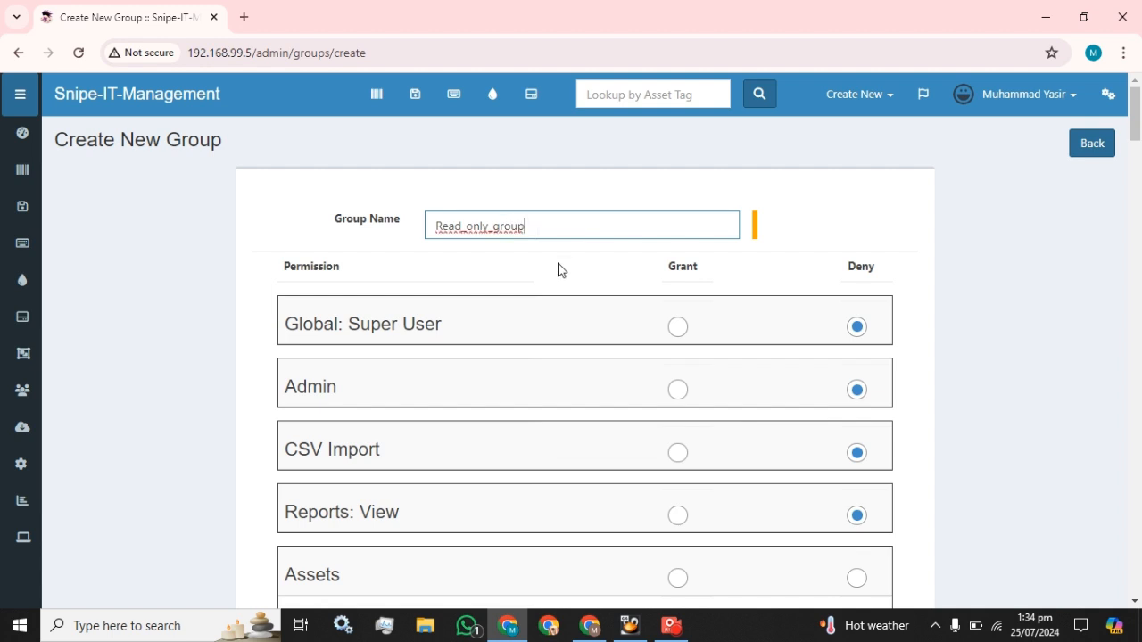
Step: Grant the new group the Reports: View permission
scroll(426, 318, down, 1)
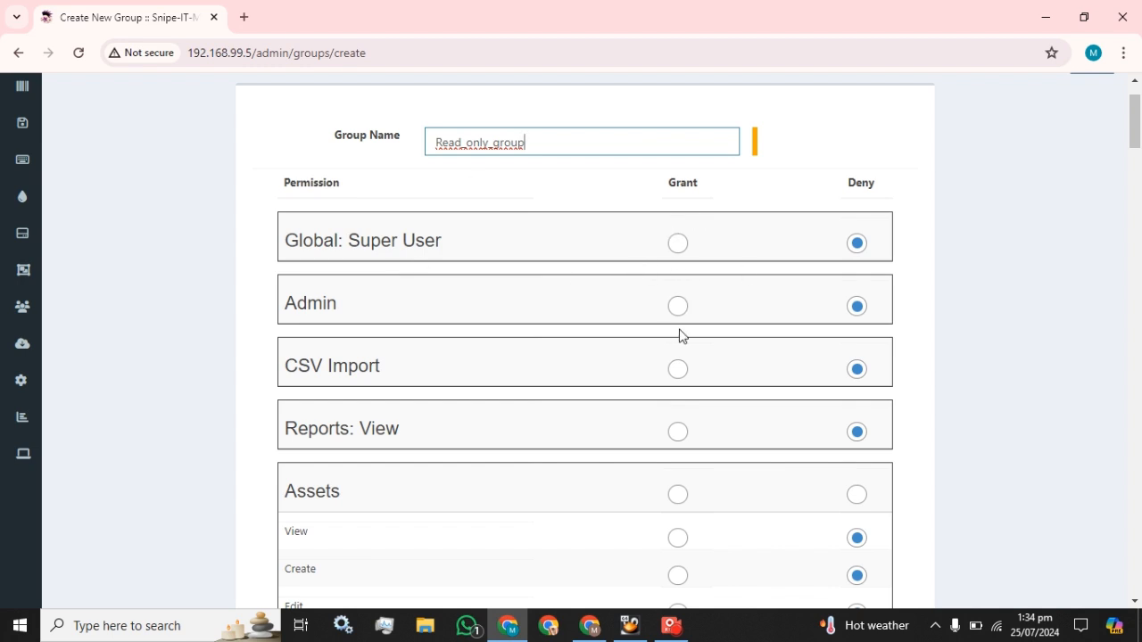
click(677, 433)
scroll(692, 406, down, 4)
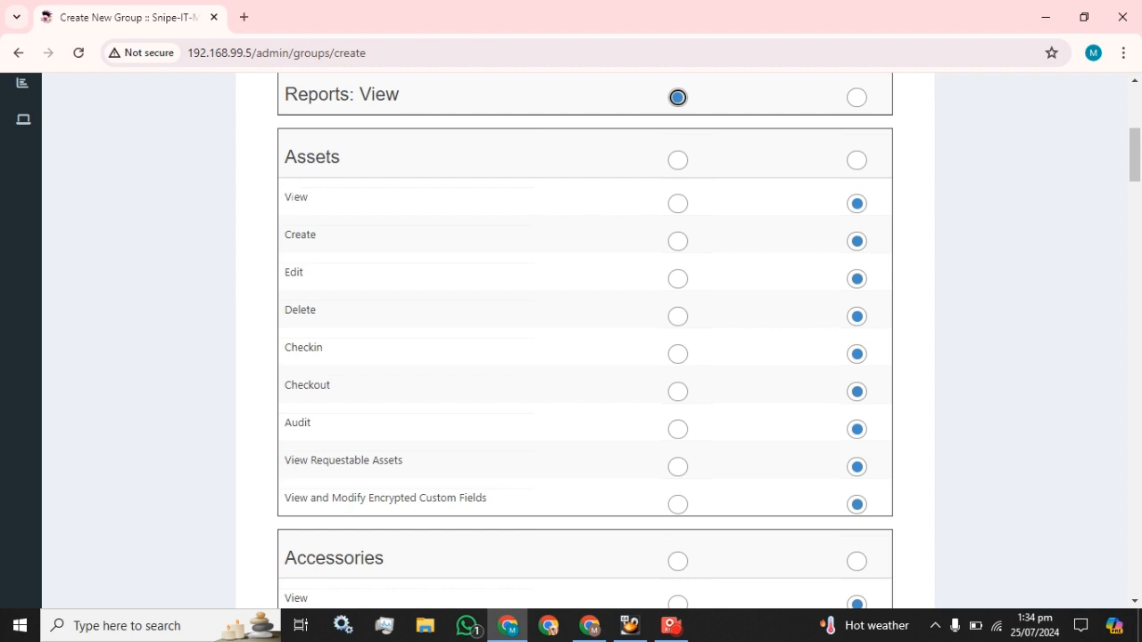
Step: Grant the new group the View permission for Assets, Accessories and Consumables
click(678, 204)
scroll(687, 285, down, 3)
click(678, 355)
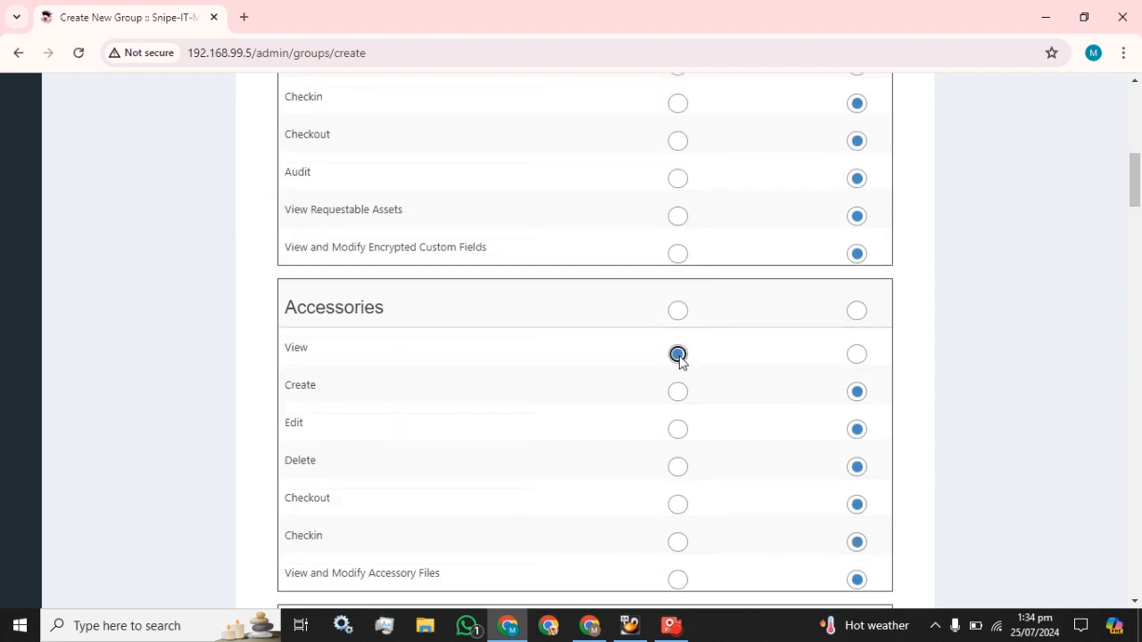
scroll(683, 343, down, 3)
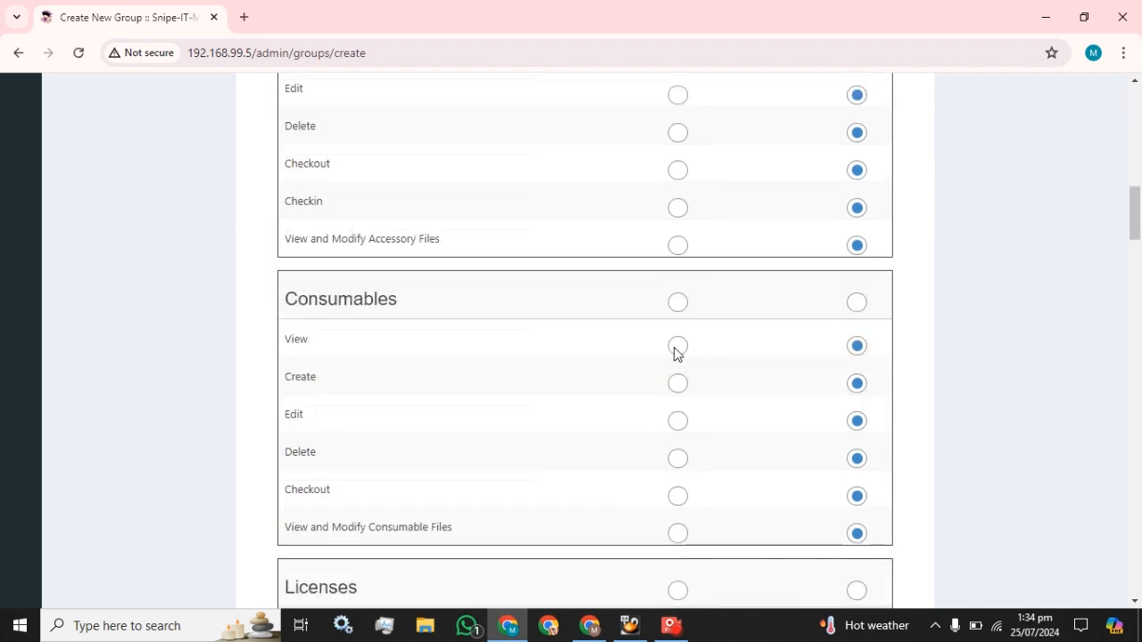
click(677, 348)
Step: Grant the group the View permission for Licenses, Components and Kits
scroll(690, 362, down, 3)
click(680, 386)
scroll(692, 405, down, 5)
click(677, 207)
scroll(675, 468, down, 3)
click(677, 282)
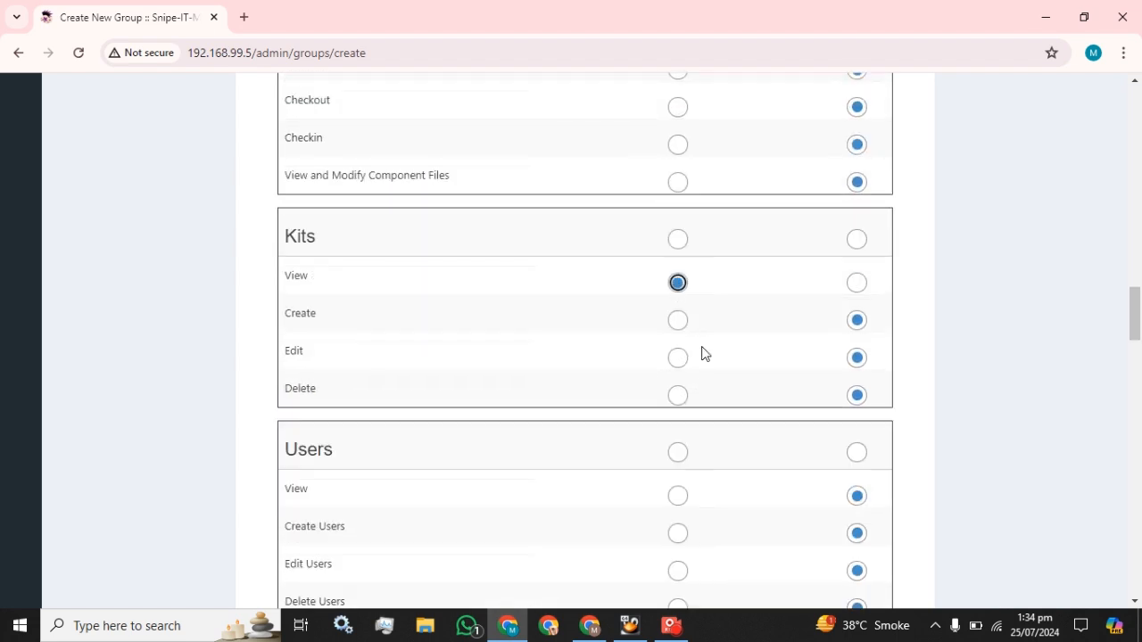
Step: Grant the group the View permission for Users and Models
scroll(675, 295, down, 2)
click(676, 329)
scroll(681, 331, down, 3)
click(678, 290)
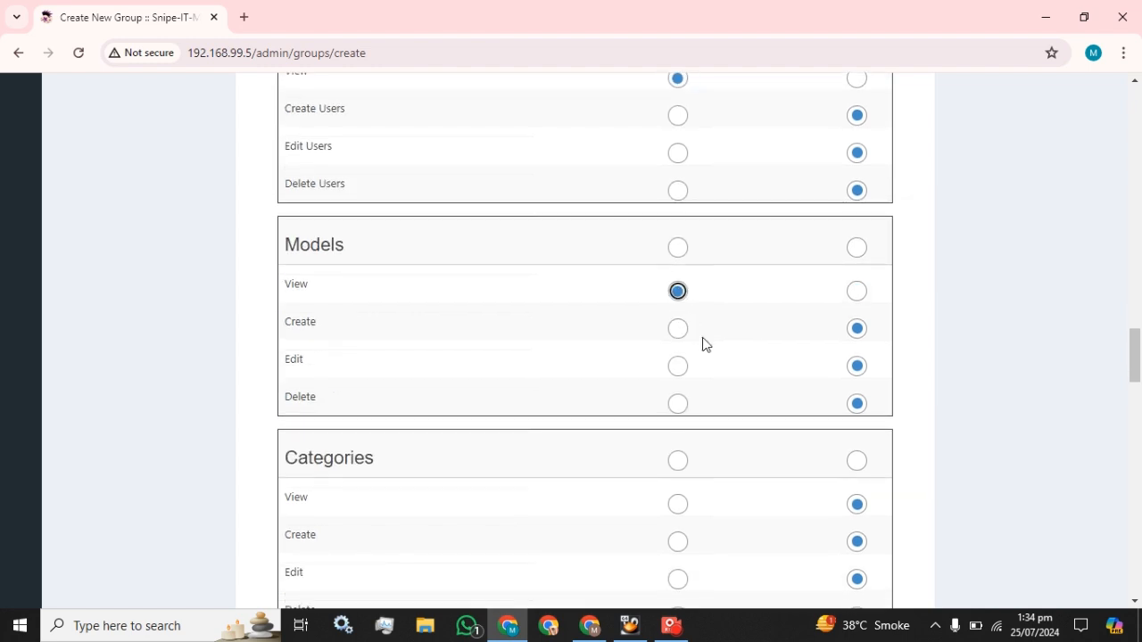
Step: Grant the group the View permission for Categories and for each of the three sections between Categories and Suppliers
scroll(677, 303, down, 3)
click(680, 256)
scroll(696, 303, down, 2)
click(677, 299)
scroll(712, 364, down, 1)
scroll(713, 364, down, 2)
click(681, 346)
scroll(684, 349, down, 3)
click(678, 307)
Step: Grant the group the View permission for Suppliers, Manufacturers and Depreciations
scroll(683, 319, down, 4)
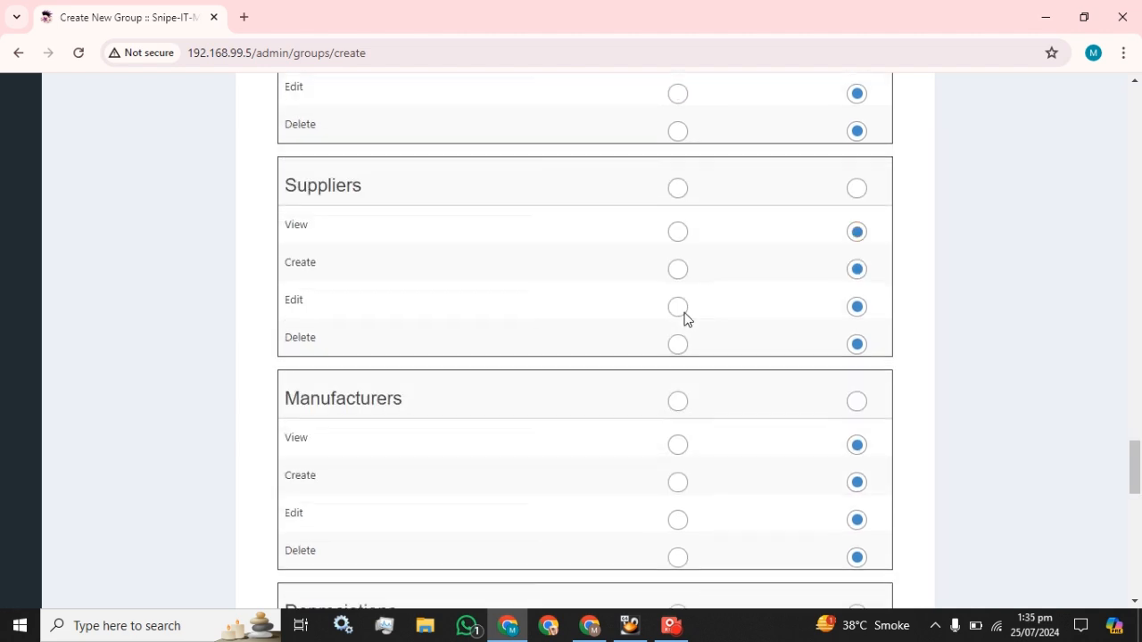
click(678, 186)
scroll(684, 187, down, 1)
scroll(683, 248, down, 2)
click(678, 230)
scroll(704, 293, down, 3)
click(677, 196)
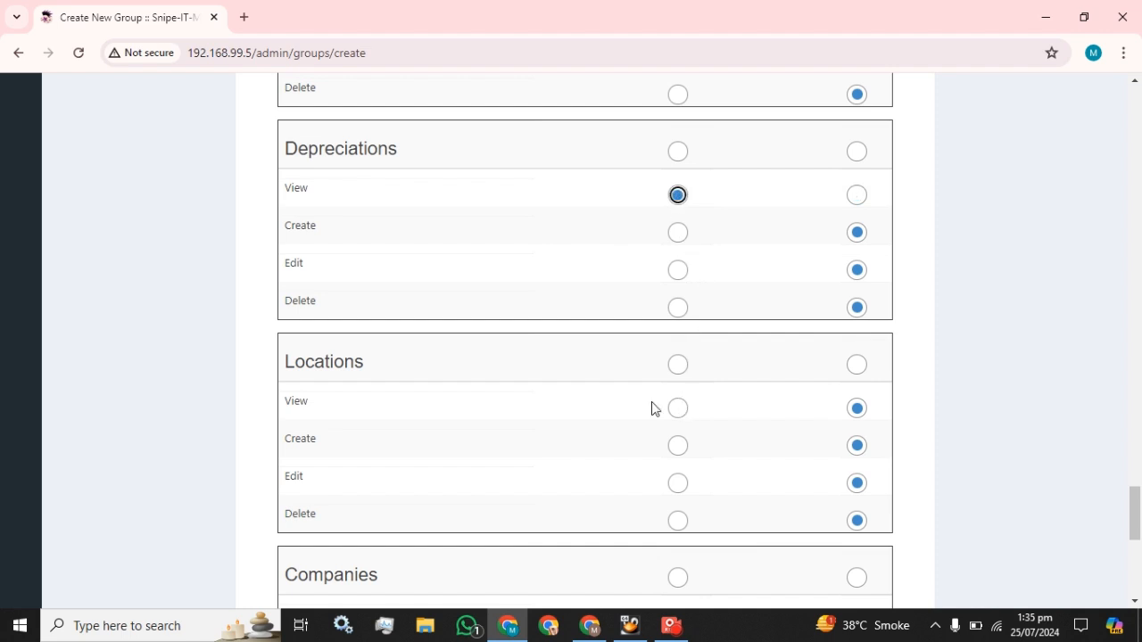
Step: Save the new group without granting any Locations, Companies or Self permissions
scroll(365, 382, down, 4)
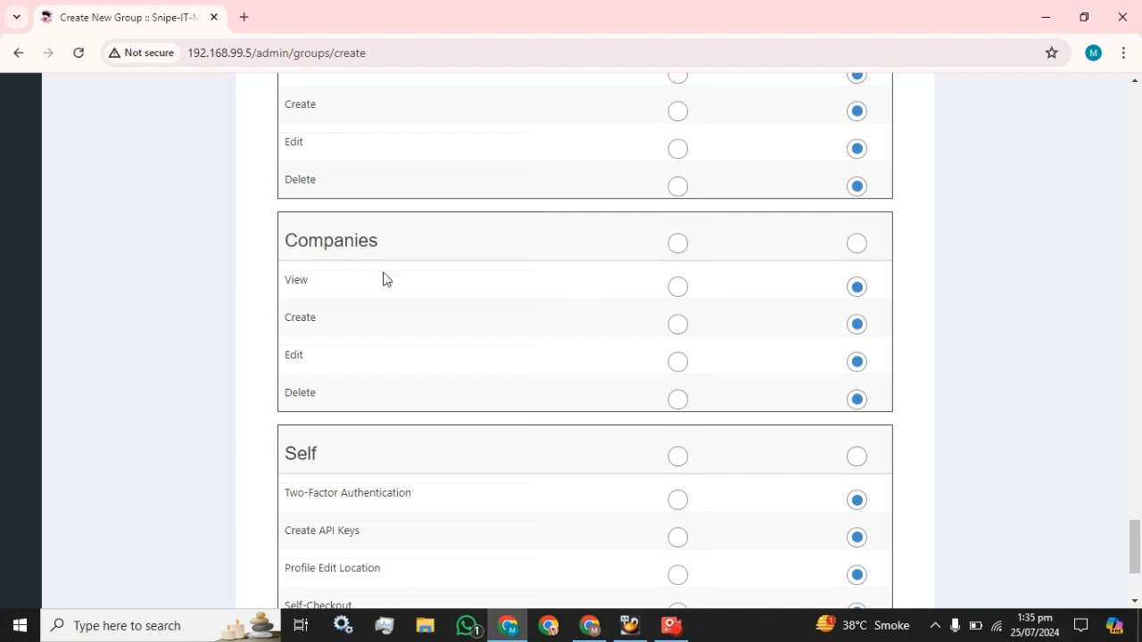
scroll(383, 408, down, 3)
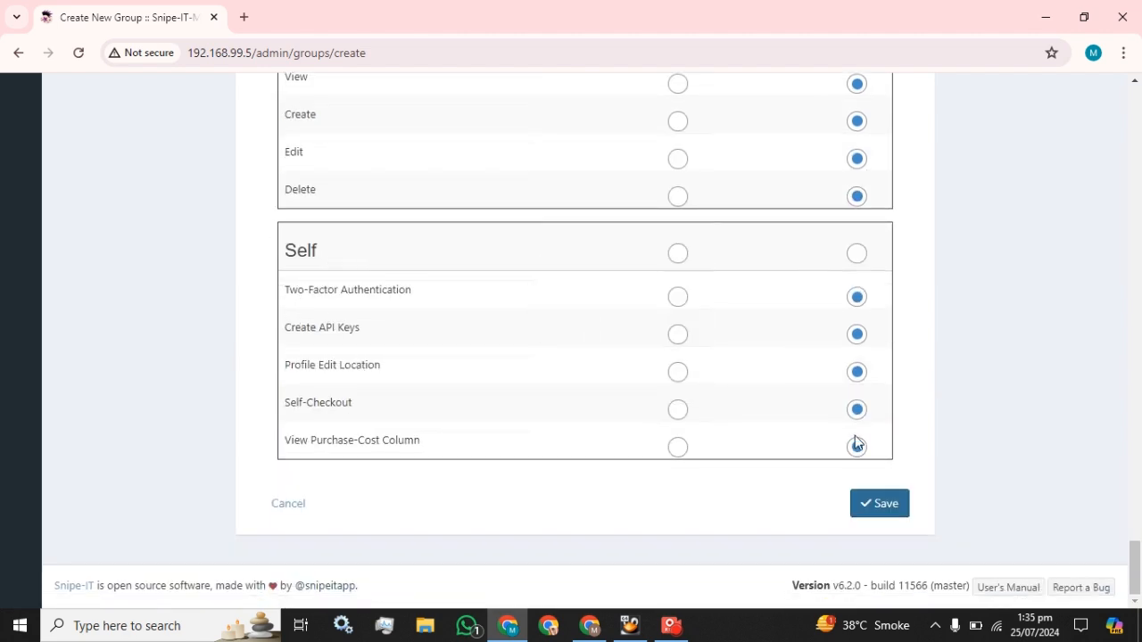
click(892, 511)
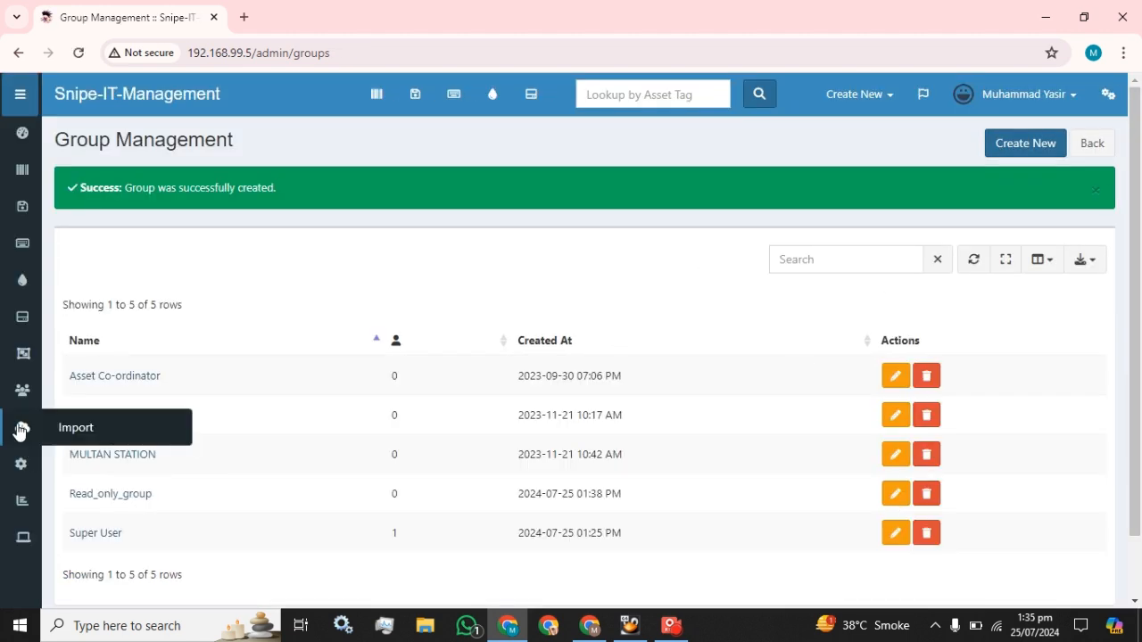
Step: Edit the read user account to assign it to Read_only_group, and save the change
click(87, 397)
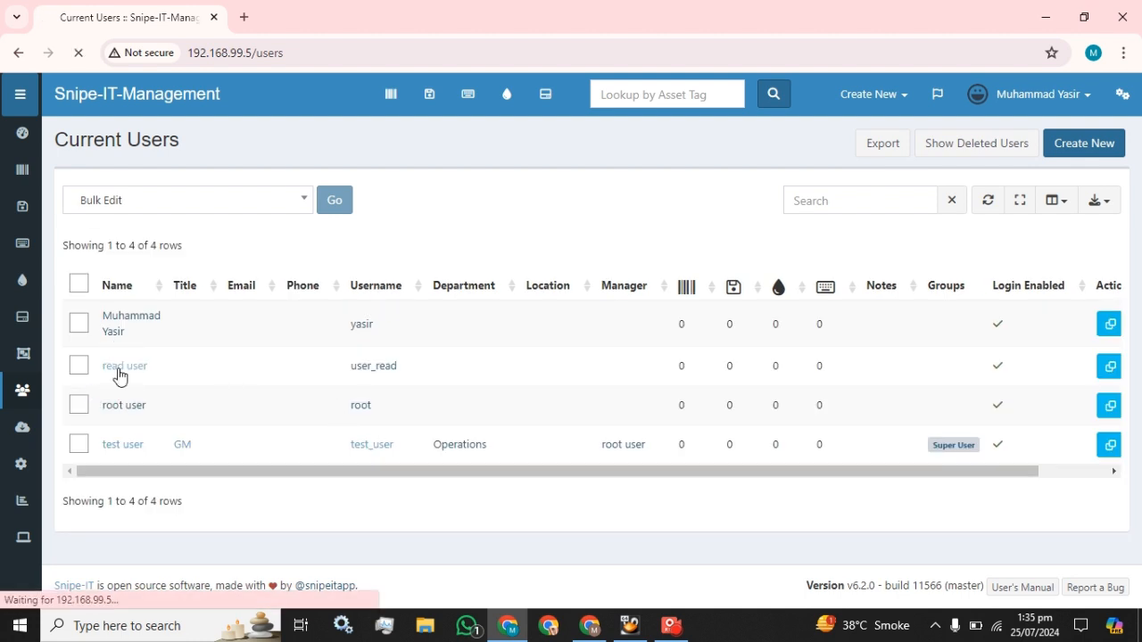
click(116, 366)
scroll(1005, 329, down, 1)
click(1004, 319)
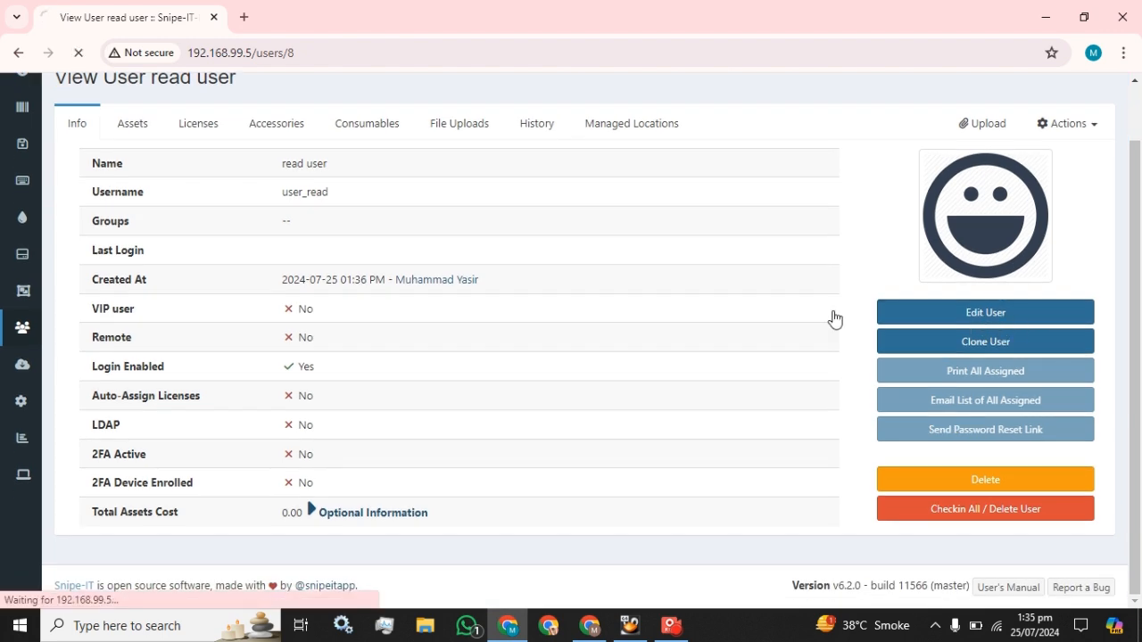
scroll(612, 378, down, 10)
scroll(543, 387, down, 1)
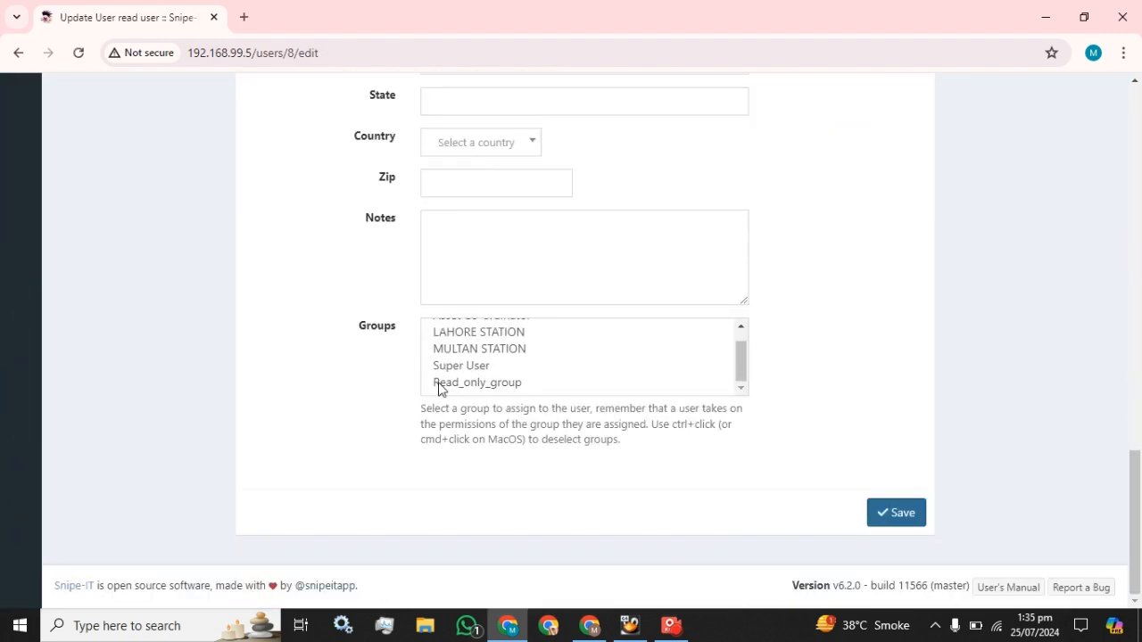
click(502, 384)
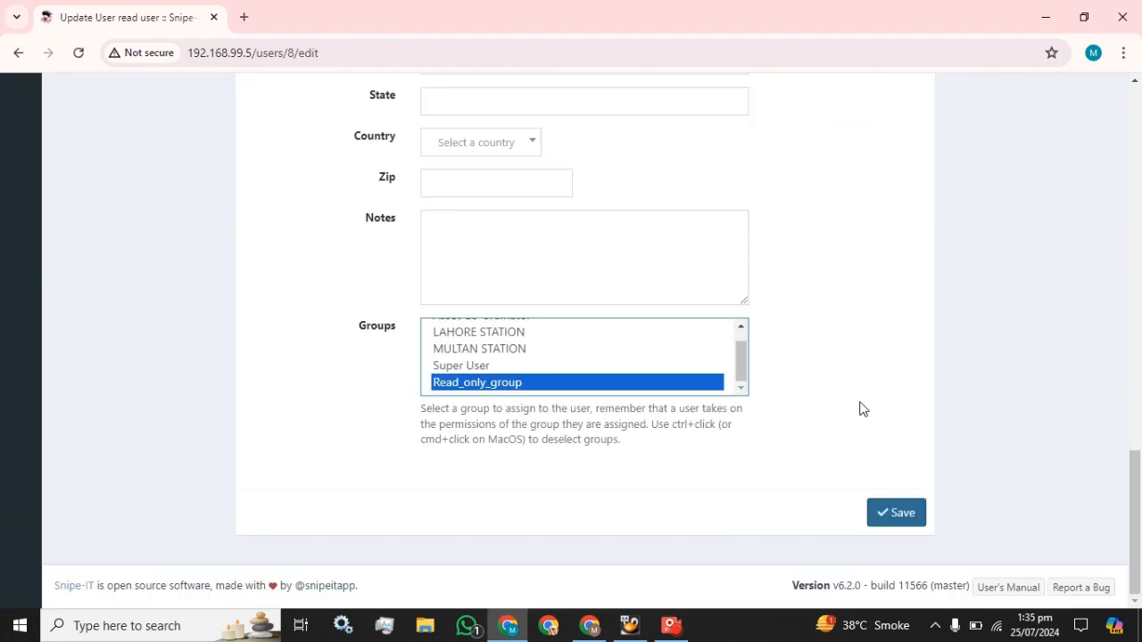
click(898, 514)
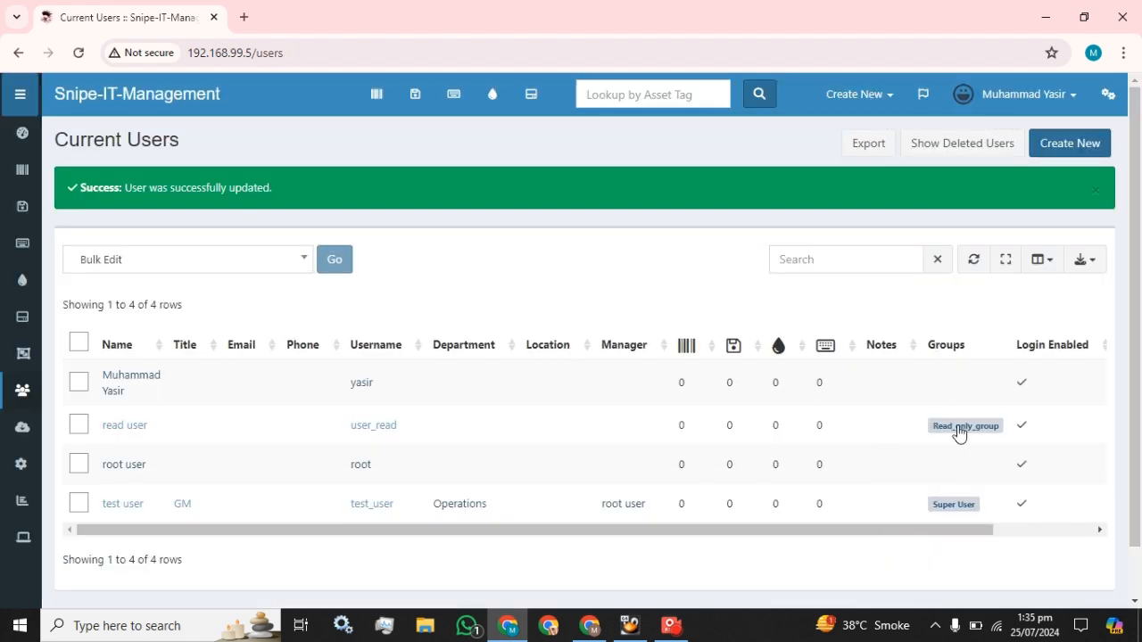
Step: Log out of the administrator account and try to sign in as read_user with the account password
click(1041, 96)
click(981, 271)
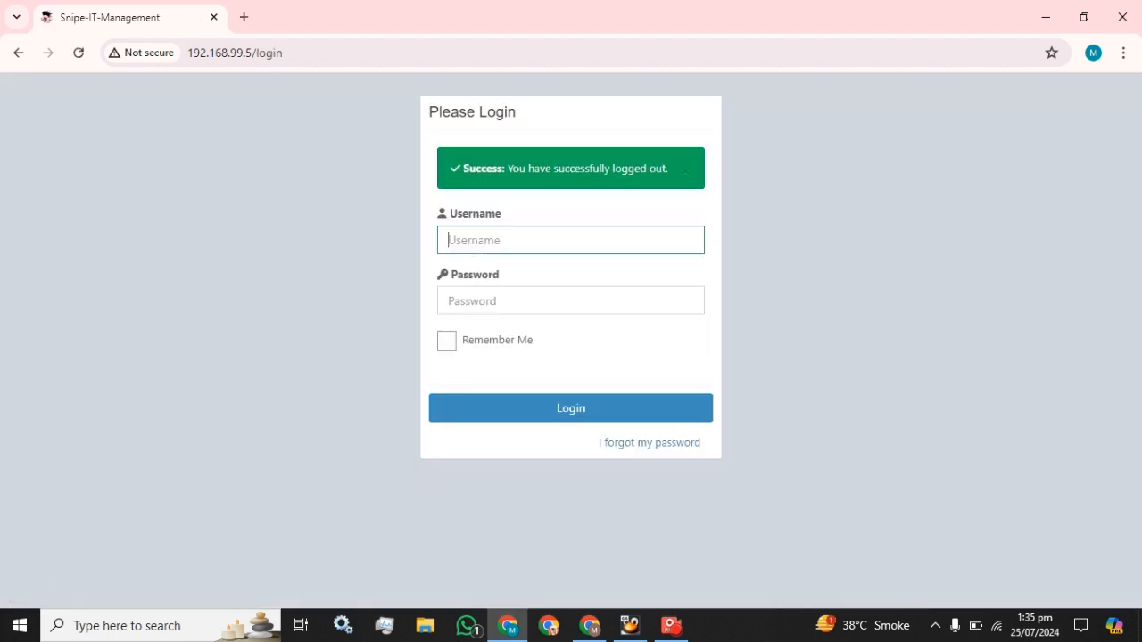
text(read_user)
click(571, 300)
text(••)
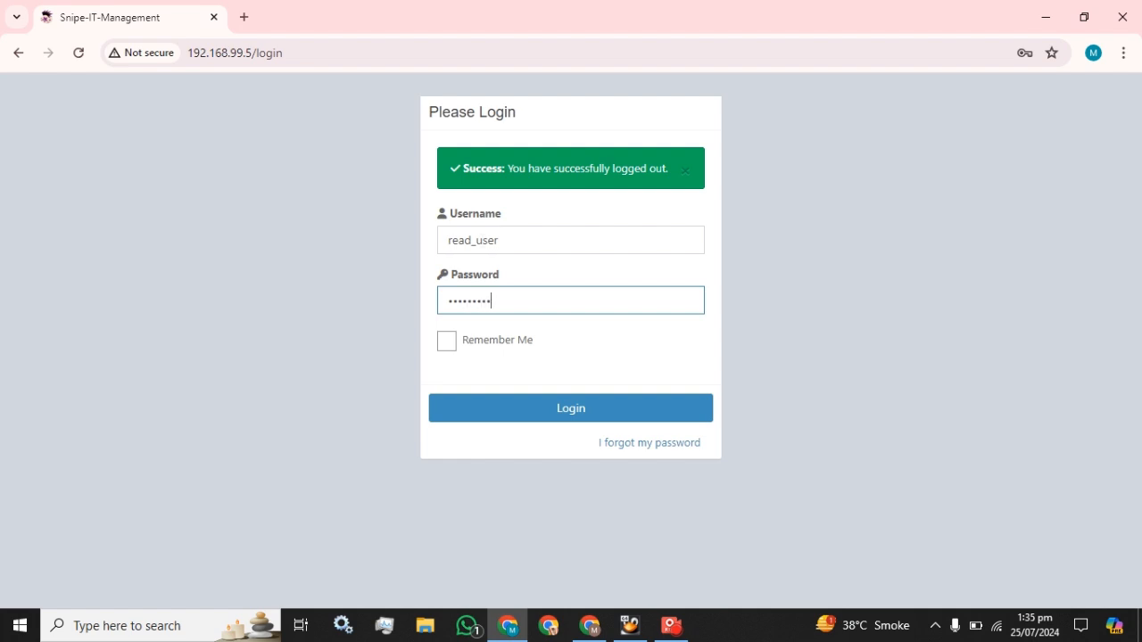
key(Return)
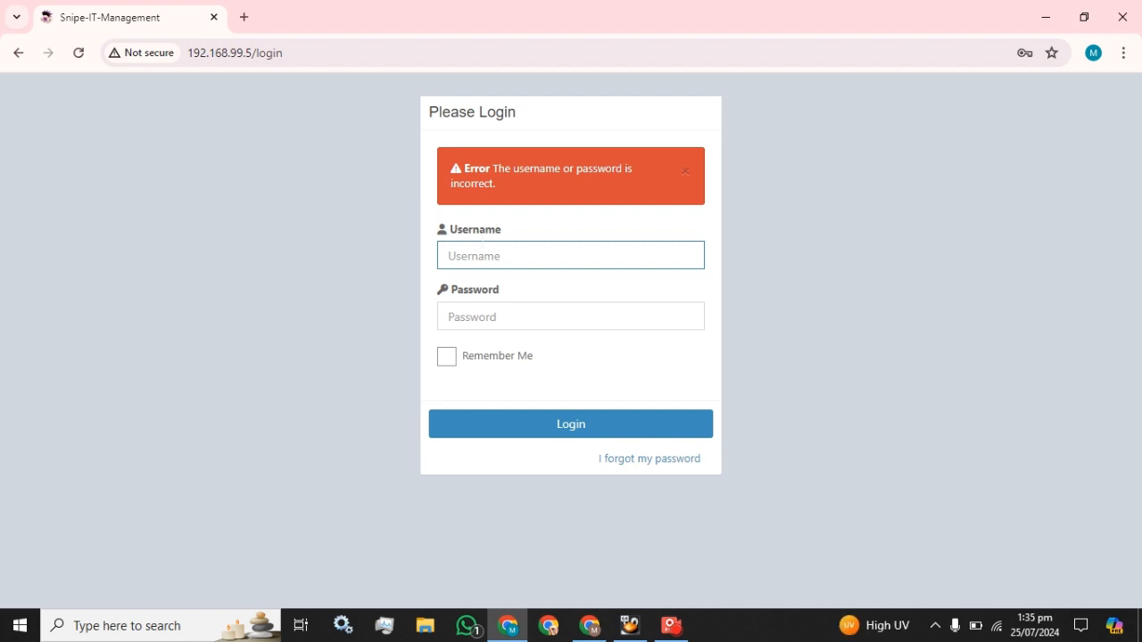
Step: Sign in with the administrator's username and password, and look up the read user's username in the list of current users
text(yasir)
key(Tab)
text(••)
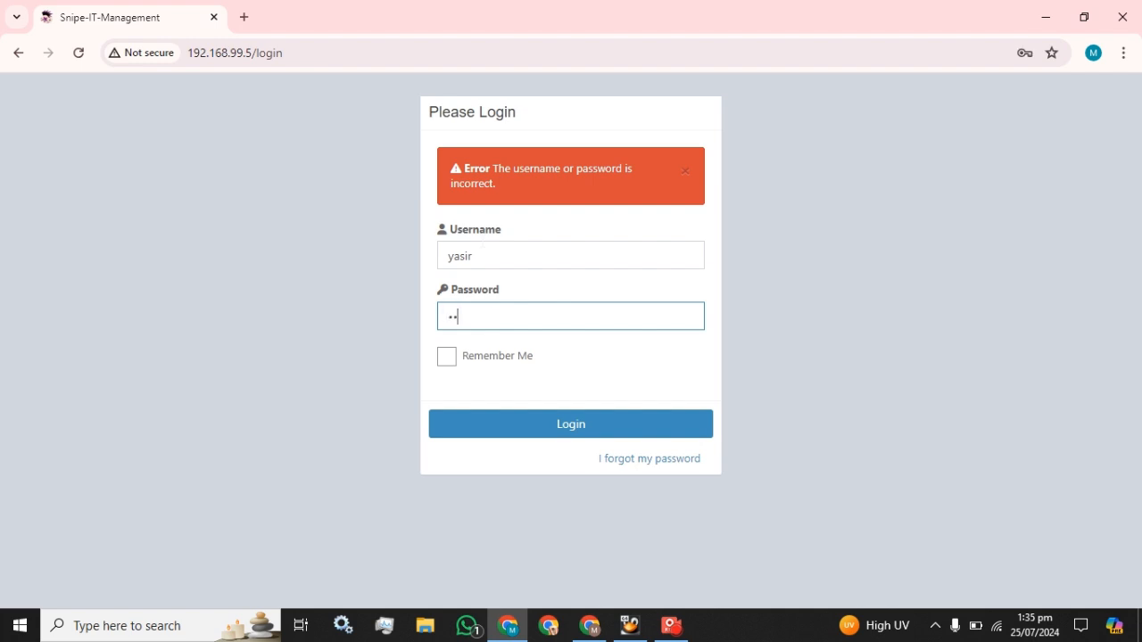
text(•)
key(Return)
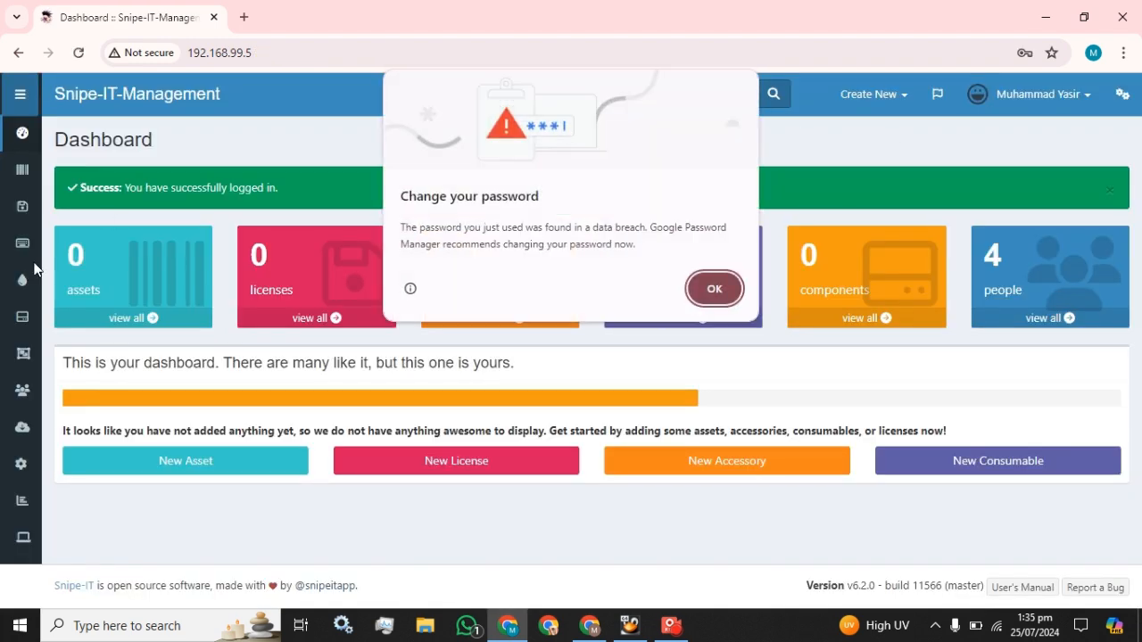
click(330, 362)
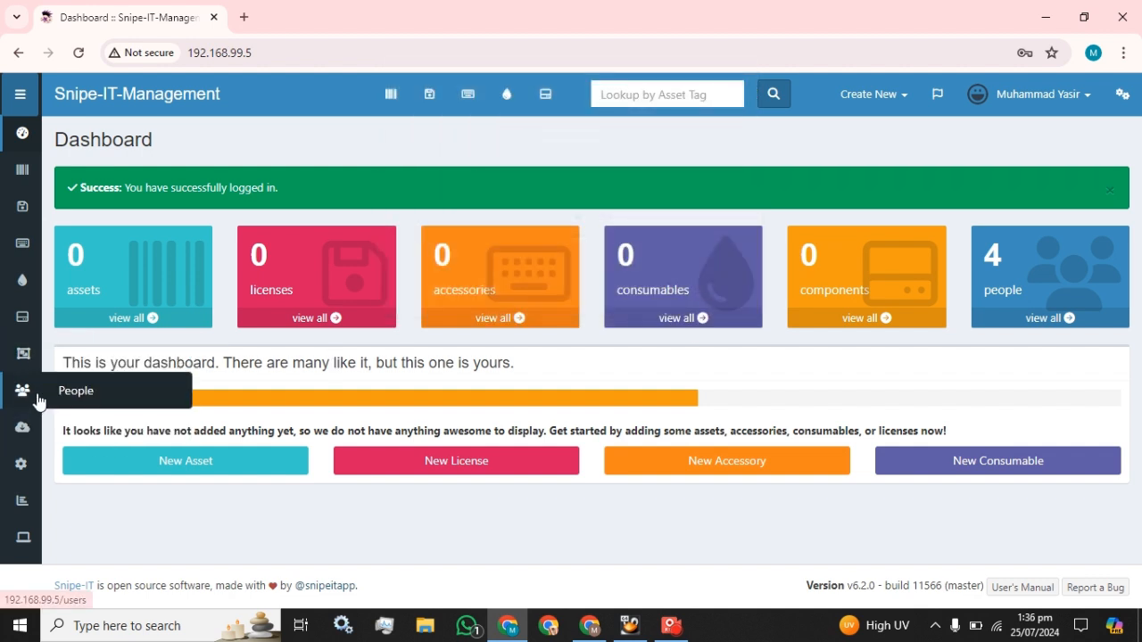
click(72, 397)
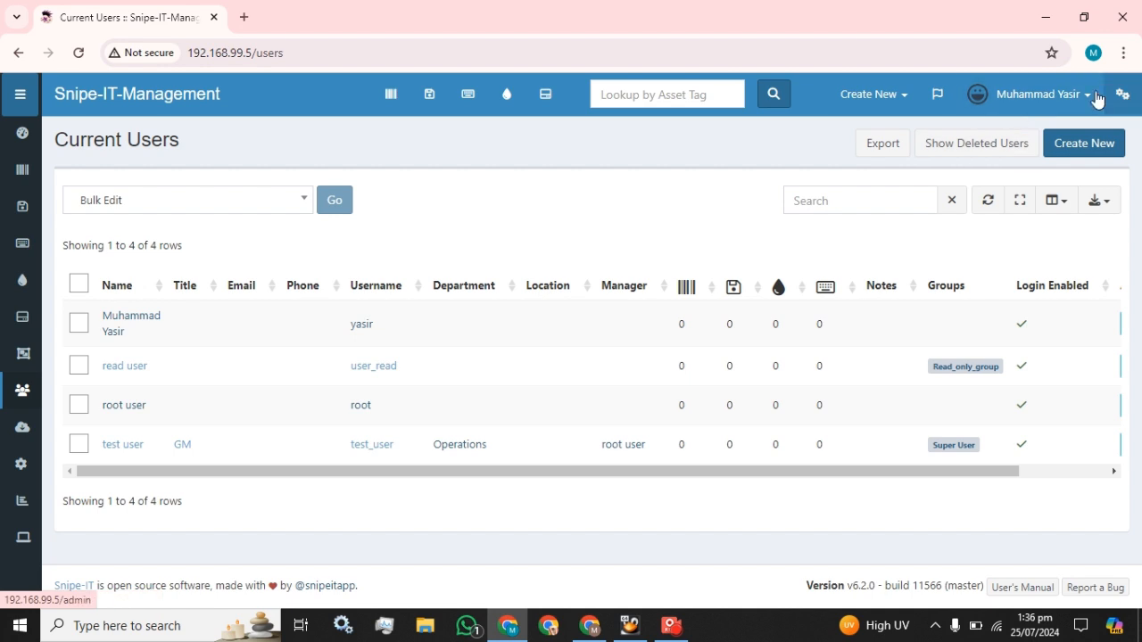
Step: Log out of the administrator account and sign in as user_read with the account password
click(1039, 94)
click(990, 273)
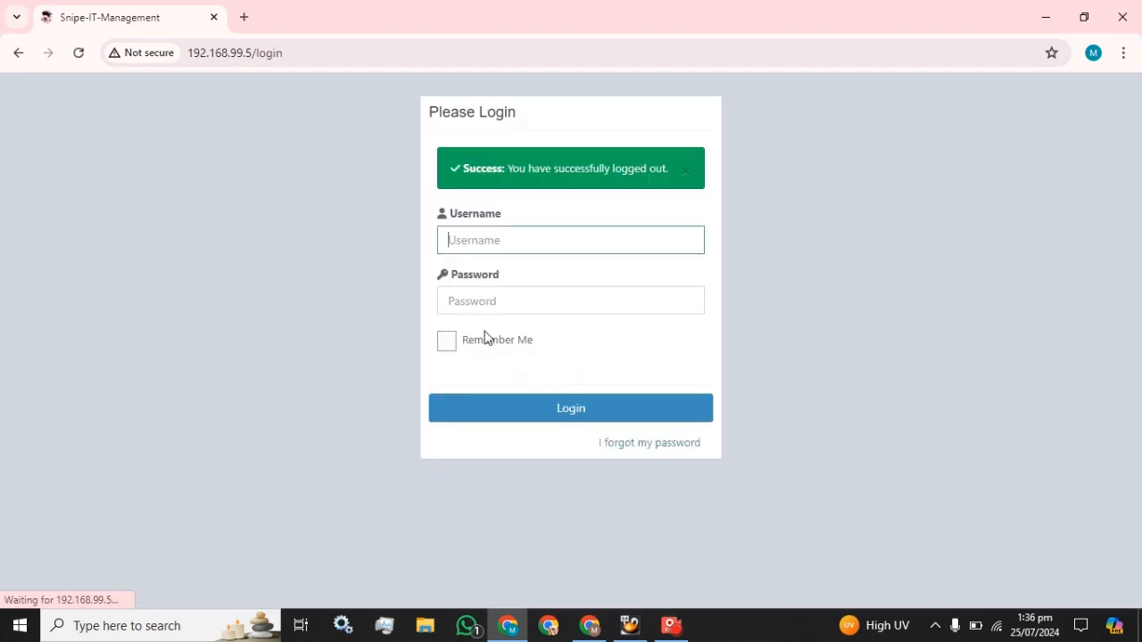
text(user_read)
key(Tab)
text(•)
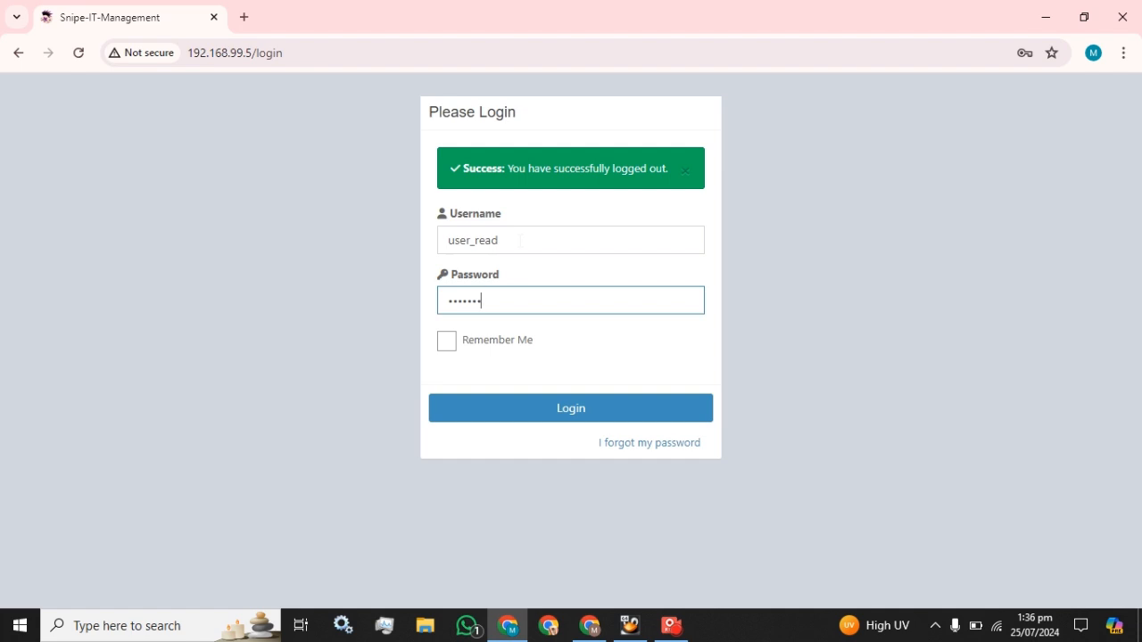
key(Return)
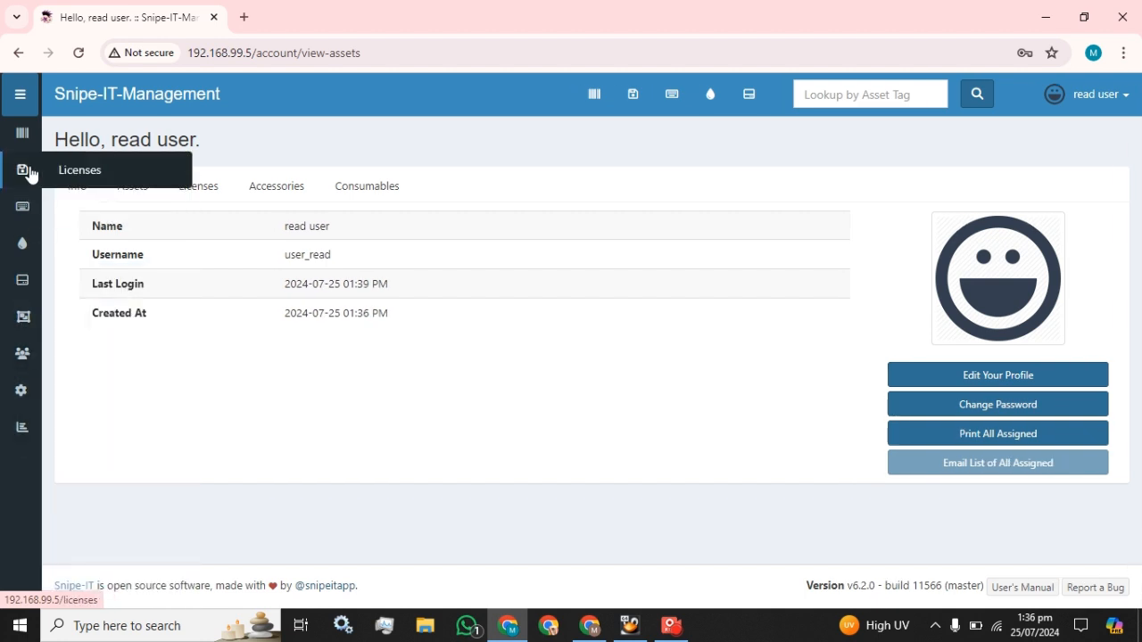
Step: List all assets as the read-only user and check which columns and bulk actions are available
mouse_move(17, 136)
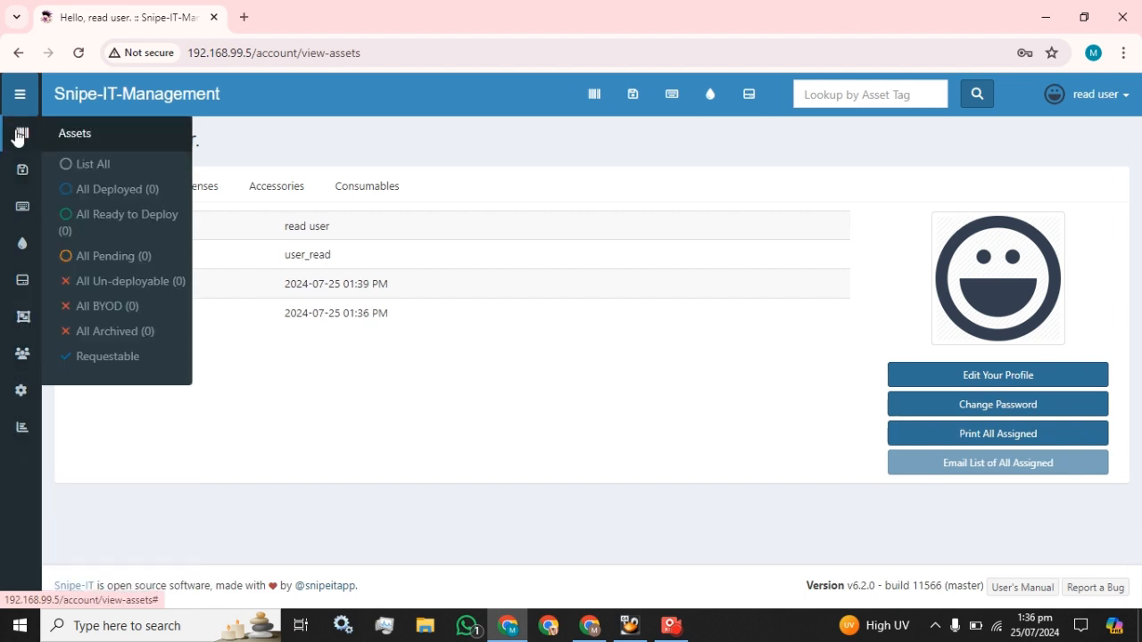
click(105, 167)
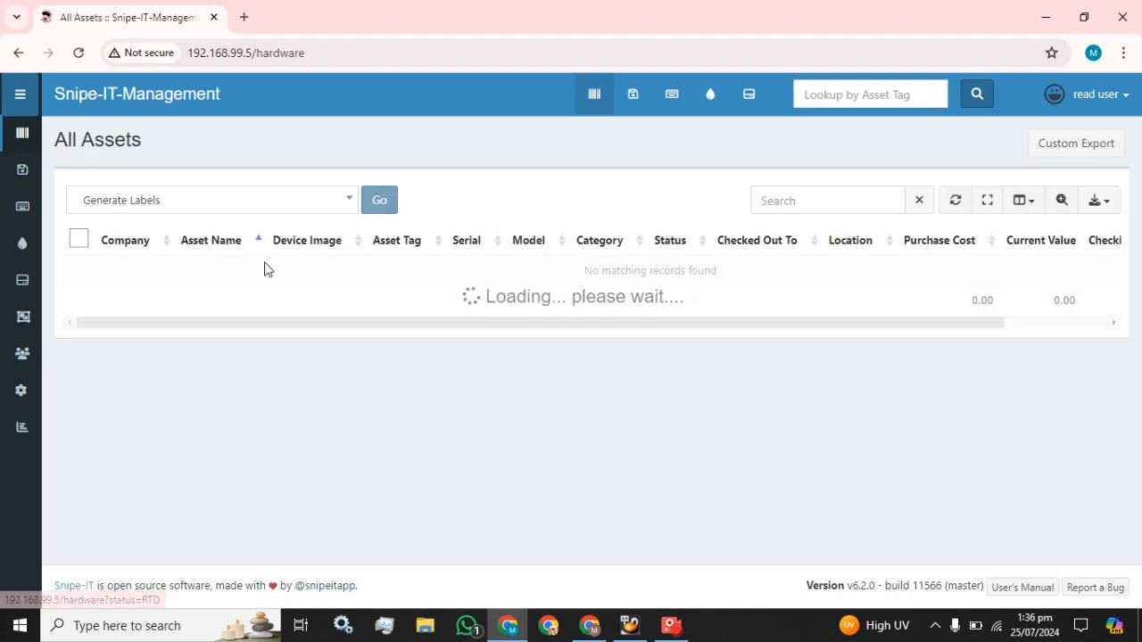
drag(871, 322, 222, 334)
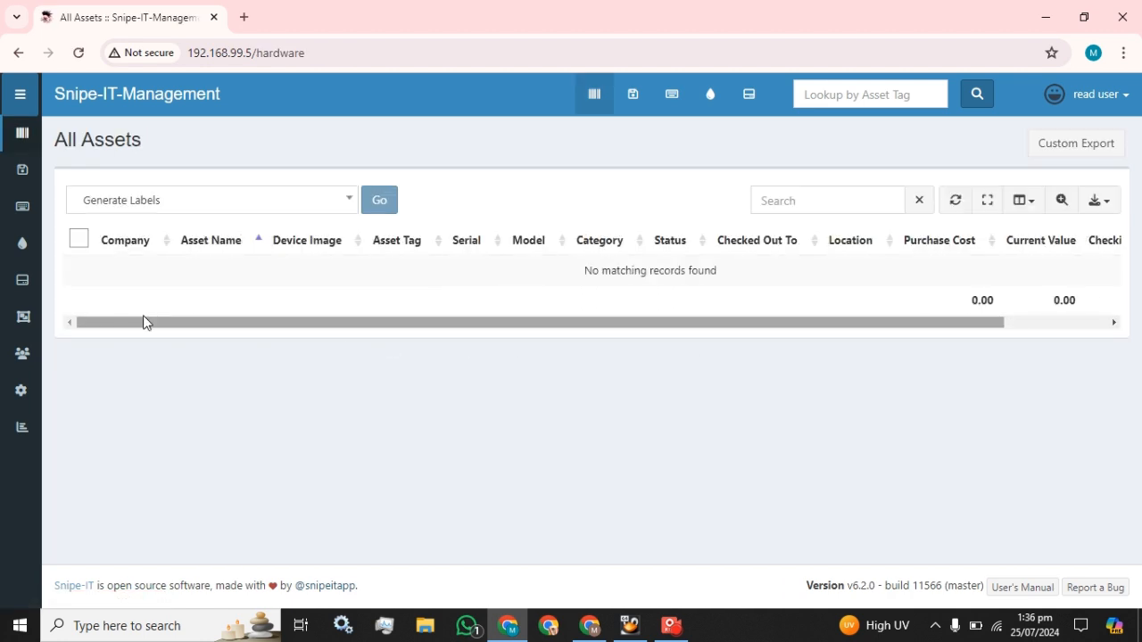
click(265, 194)
click(265, 194)
click(266, 196)
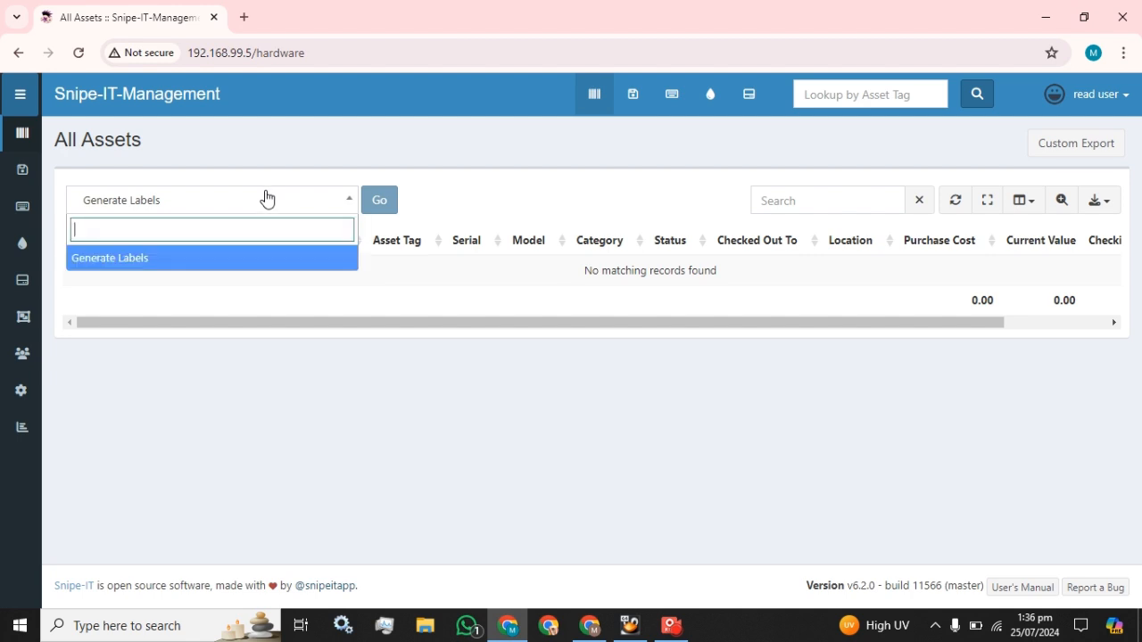
click(264, 196)
Step: View the licenses, accessories, consumables and components lists, ending back at the list of all assets
click(633, 96)
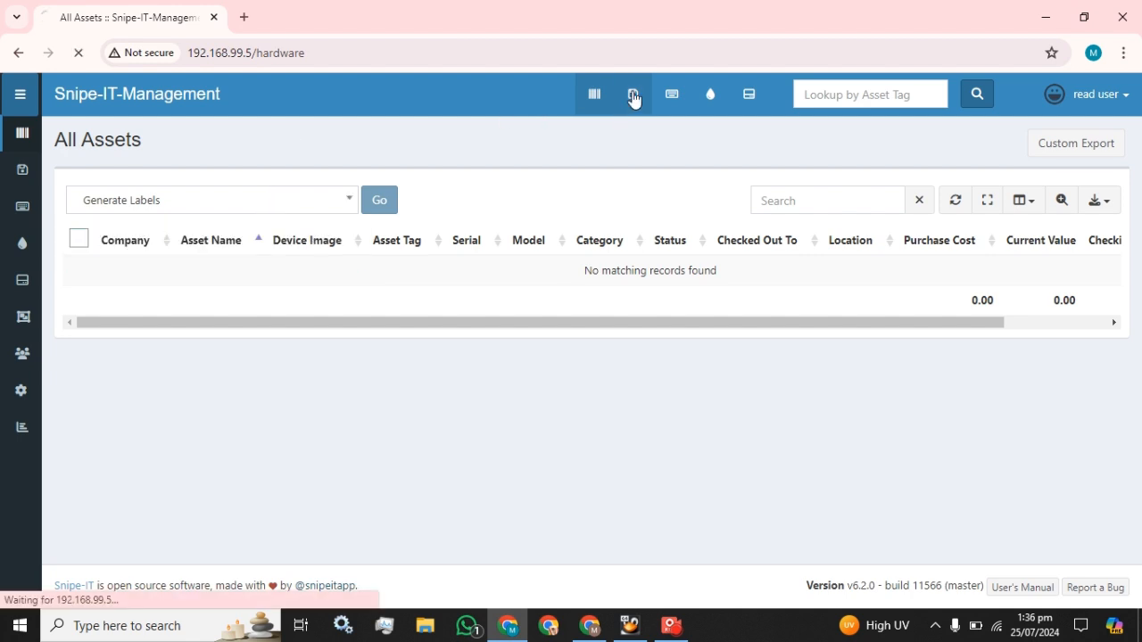
click(672, 100)
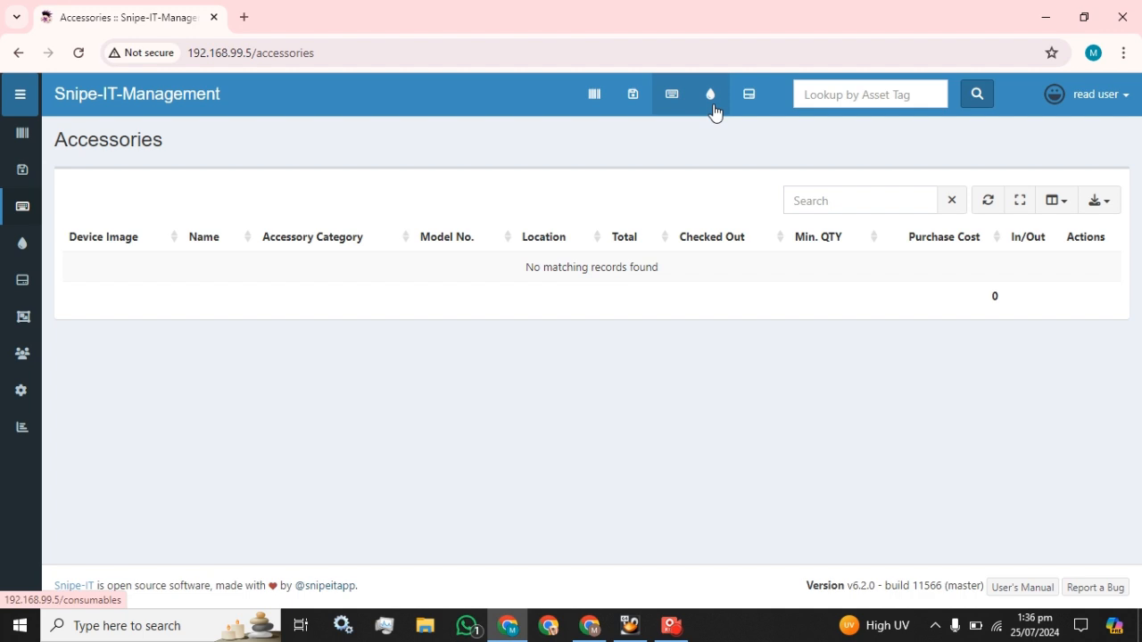
click(713, 109)
click(743, 102)
click(600, 102)
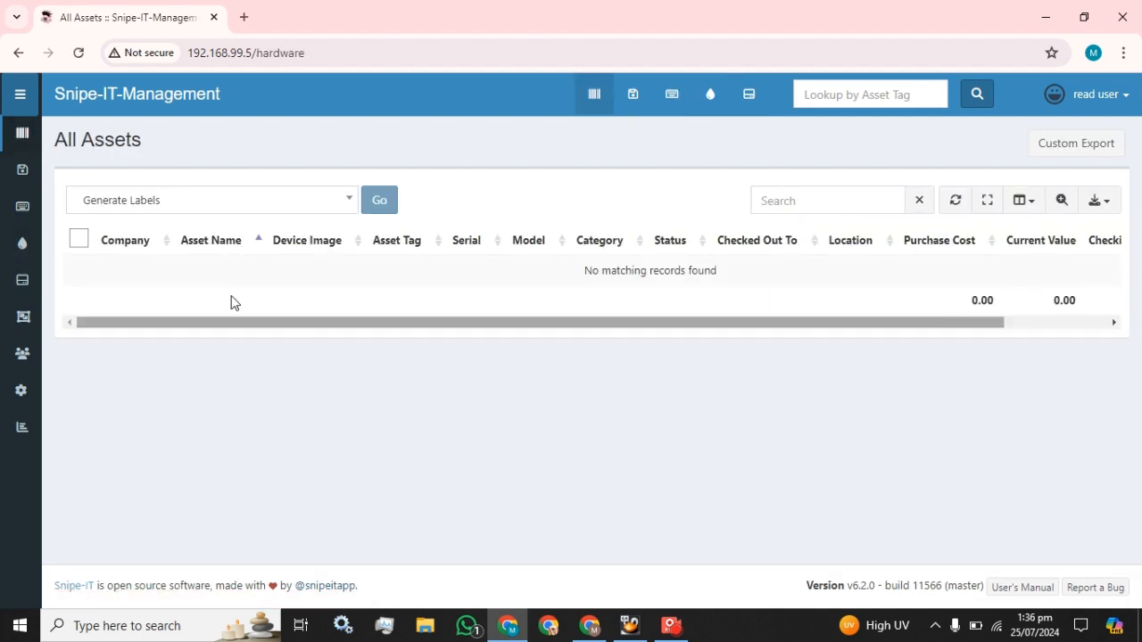
Step: Open the custom export for assets and review the fields and filters of the custom asset report
click(1070, 152)
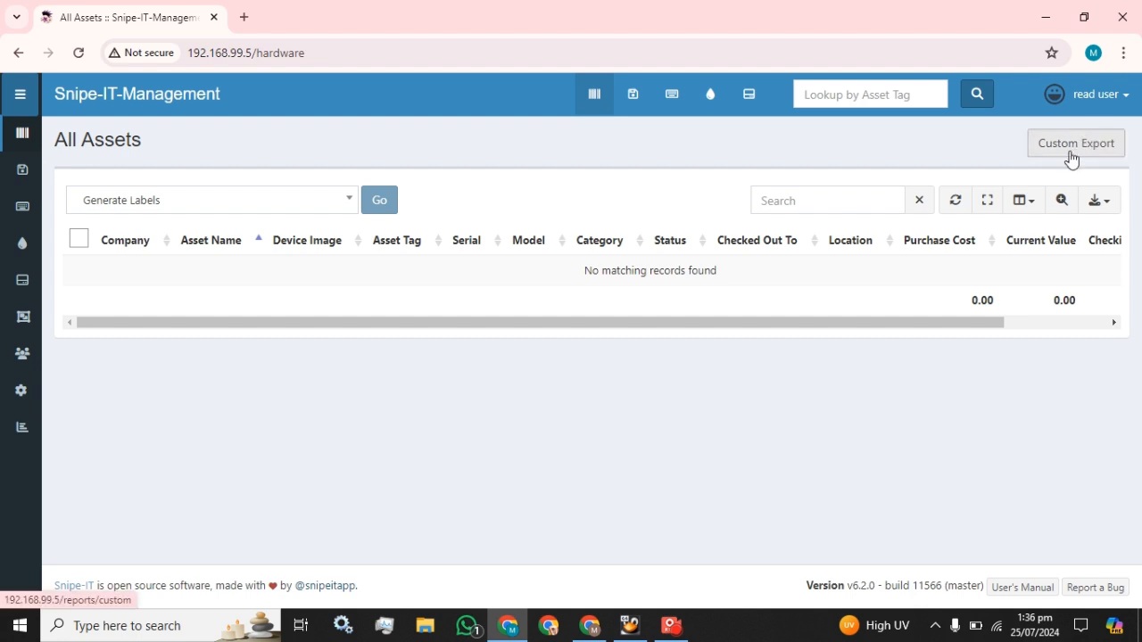
scroll(526, 353, down, 8)
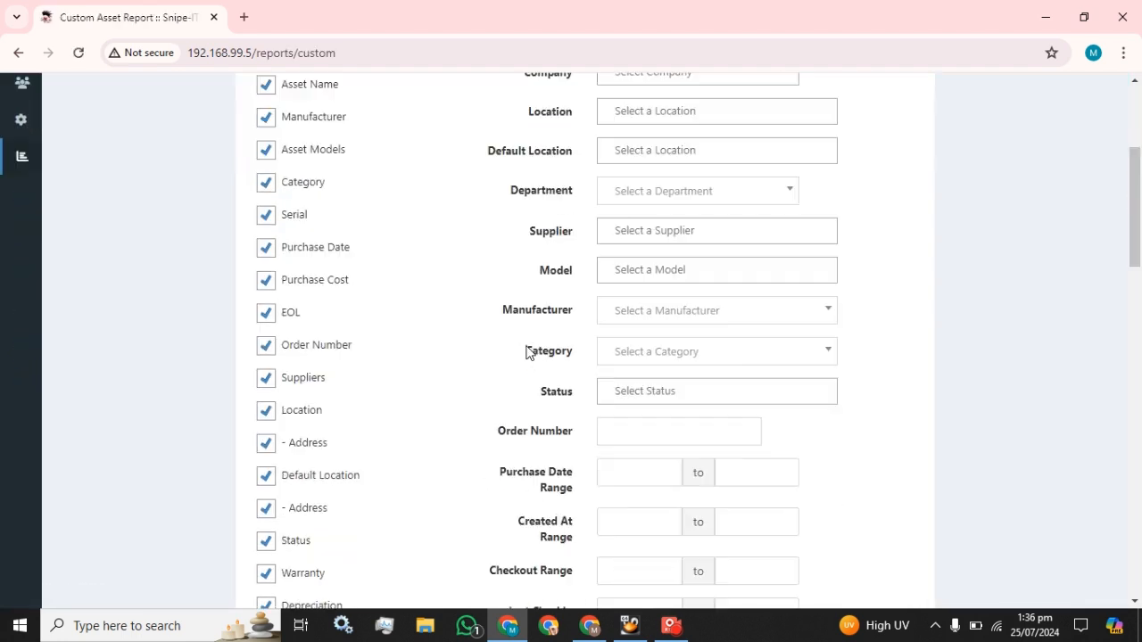
scroll(527, 354, down, 10)
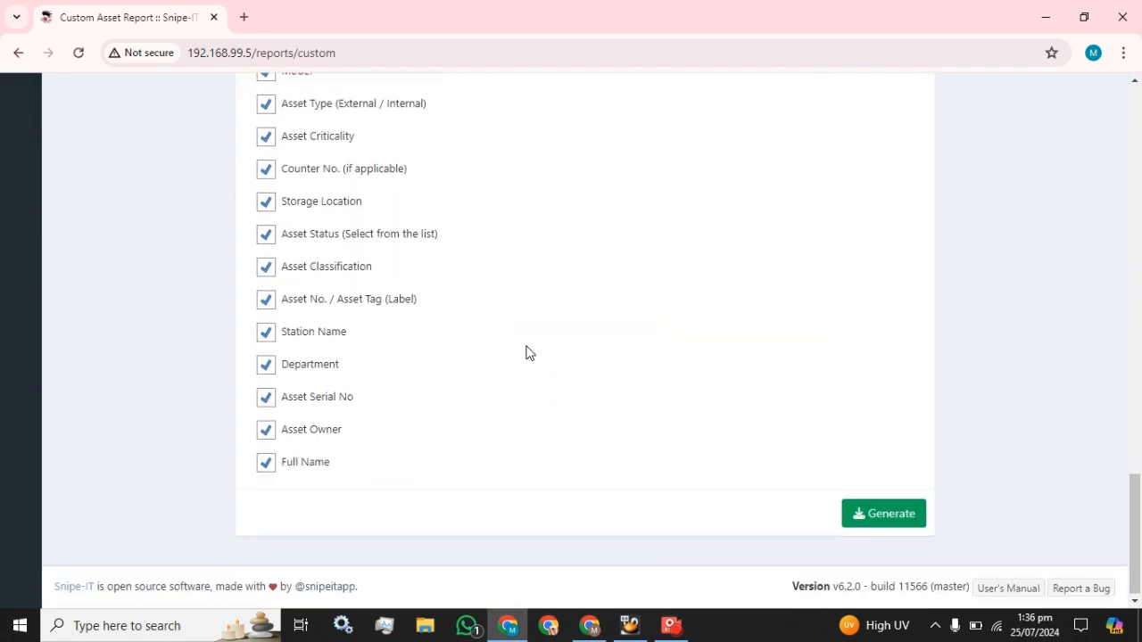
scroll(527, 353, up, 18)
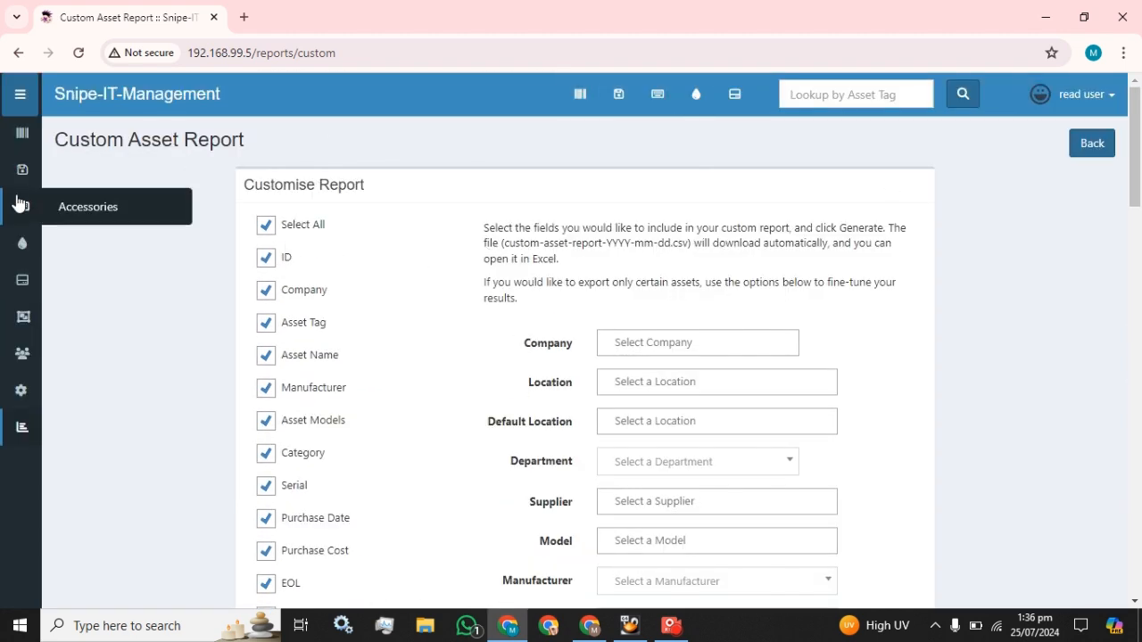
Step: View the consumables list as the read-only user and log out of that account
click(22, 241)
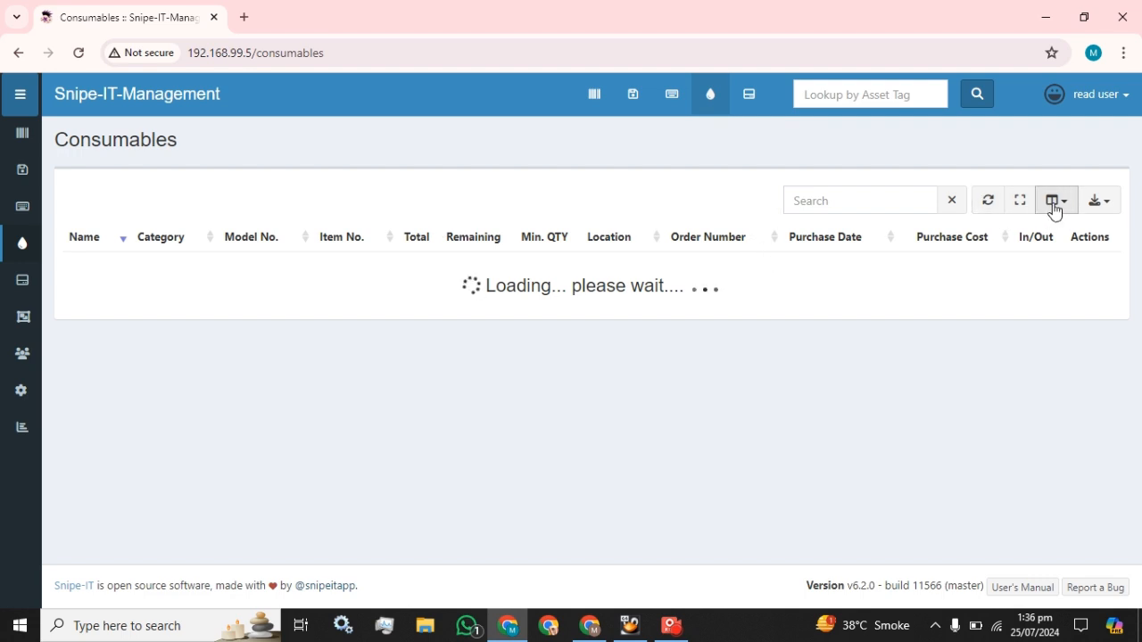
click(1075, 96)
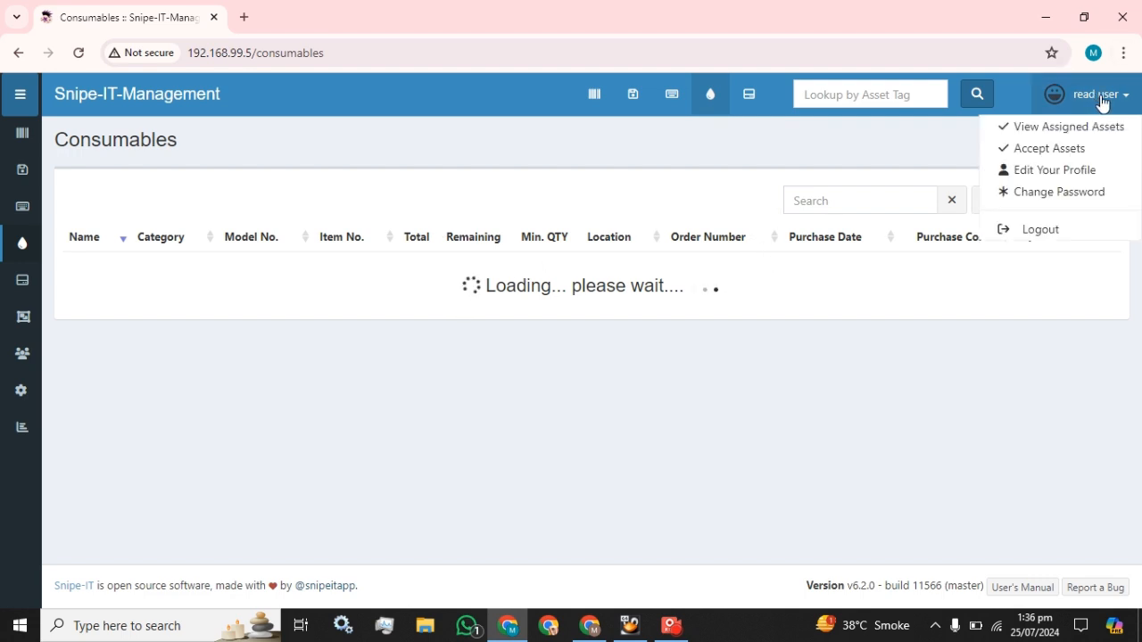
click(1039, 230)
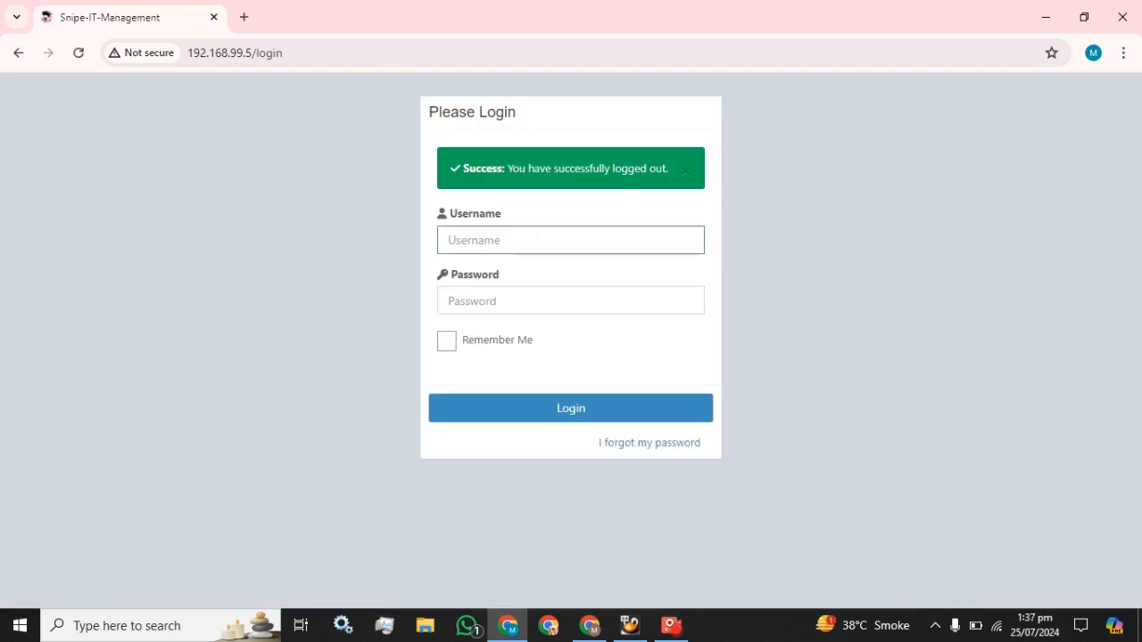
Step: Sign in with the administrator's username and account password, and dismiss the browser's password-change notice
text(yasir)
click(536, 301)
text(•)
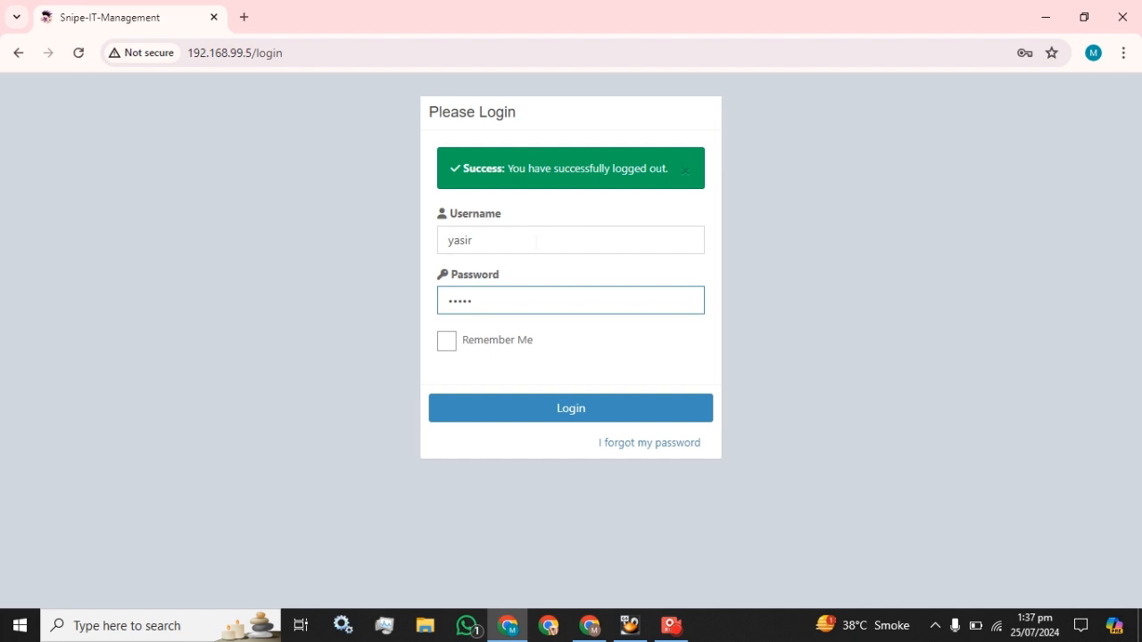
text(••••••••••)
key(Return)
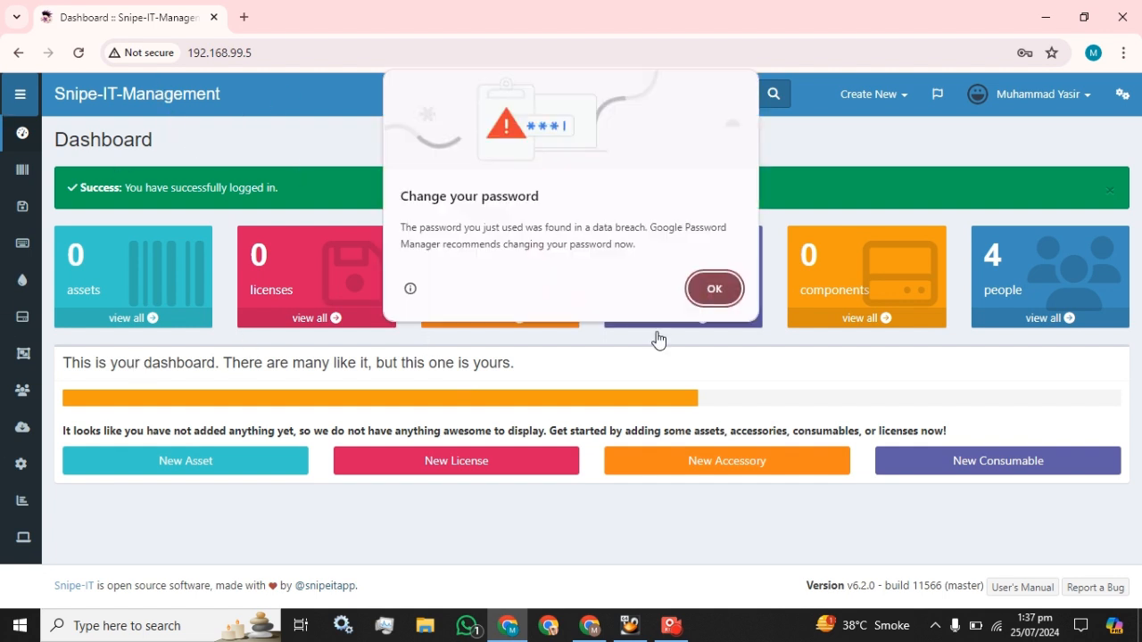
click(736, 298)
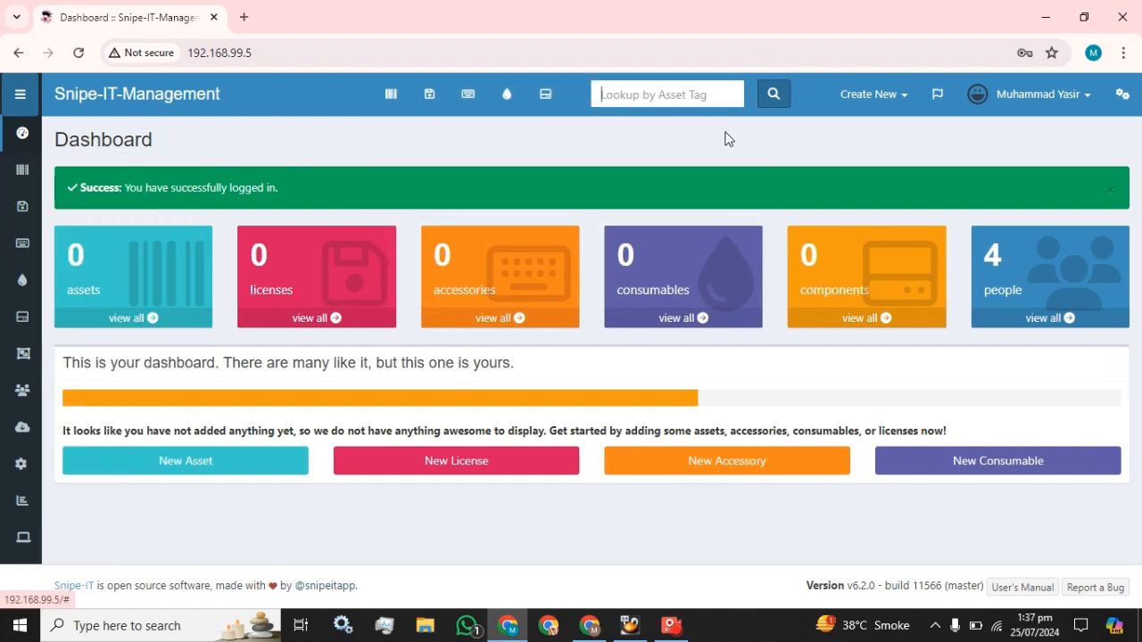
Step: Open the form for creating a new asset from the list of all assets and review its fields
click(401, 109)
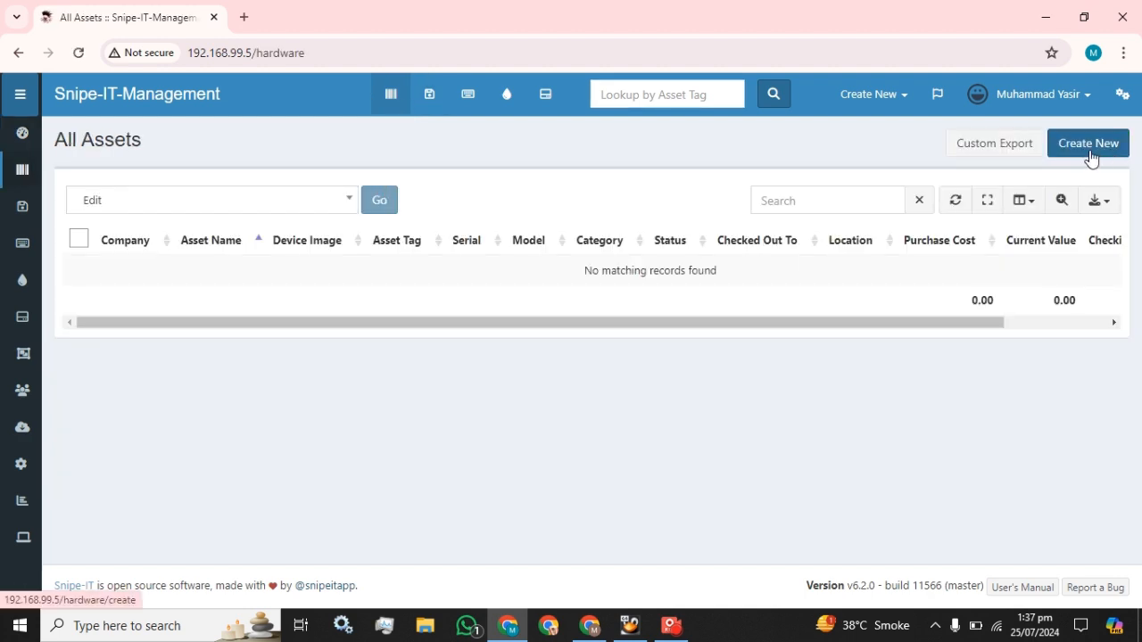
click(1099, 158)
scroll(434, 345, down, 2)
scroll(488, 340, down, 1)
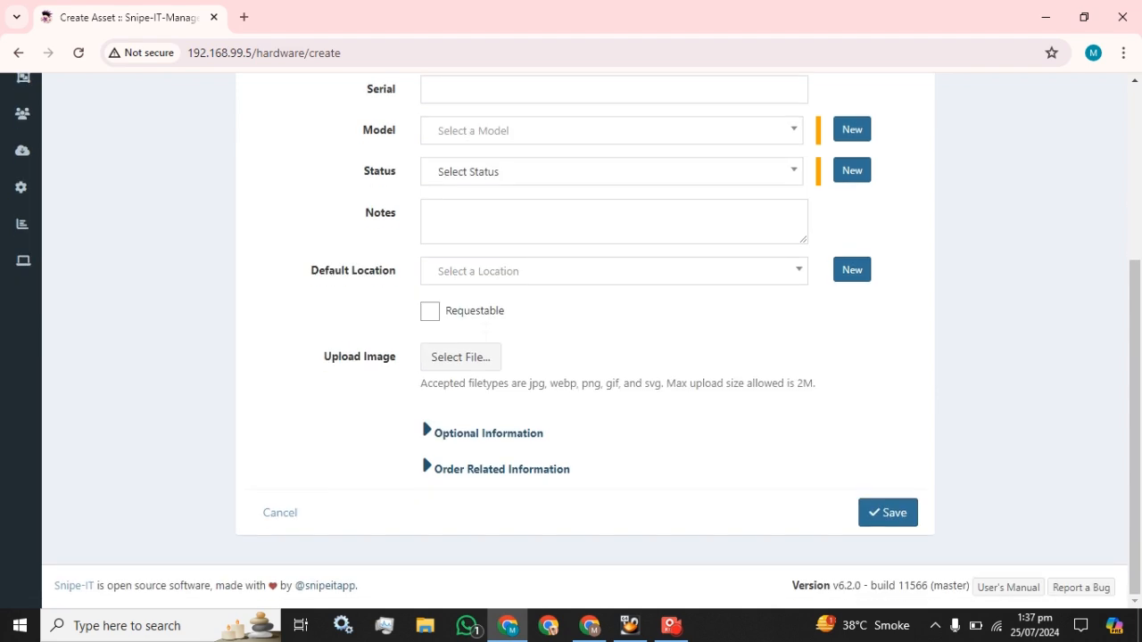
scroll(488, 340, up, 3)
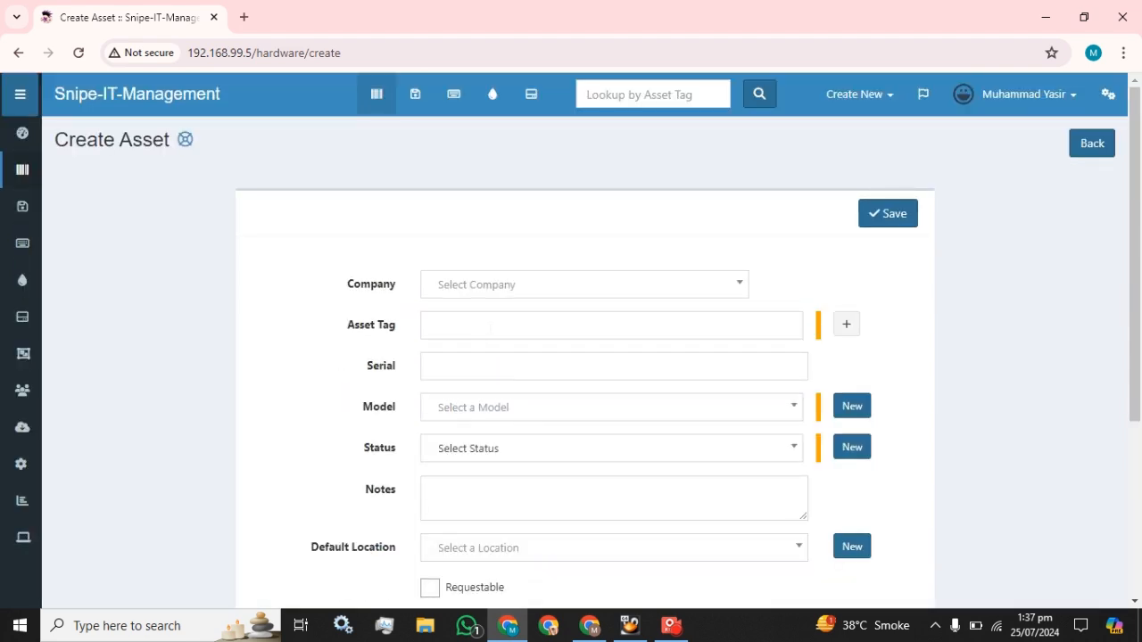